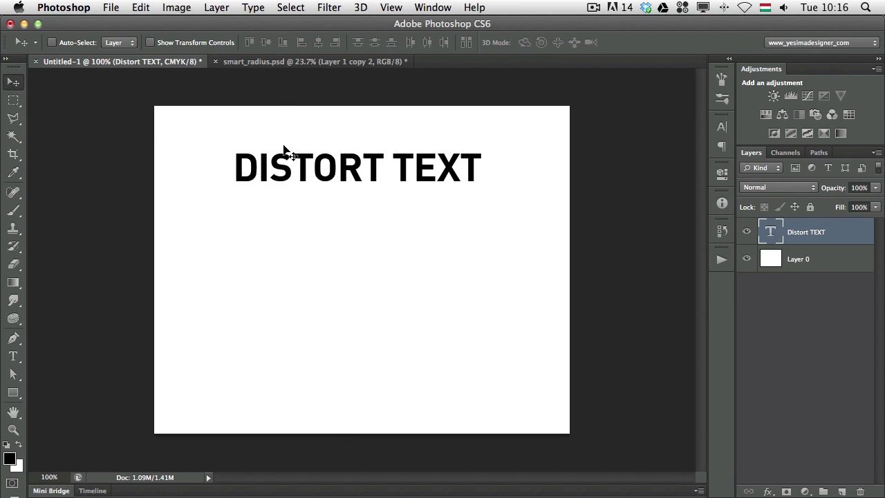
- Transform DISTORT TEXT to 103.90% width and 93.33% height with a 7.33° downward skew
key(super+t)
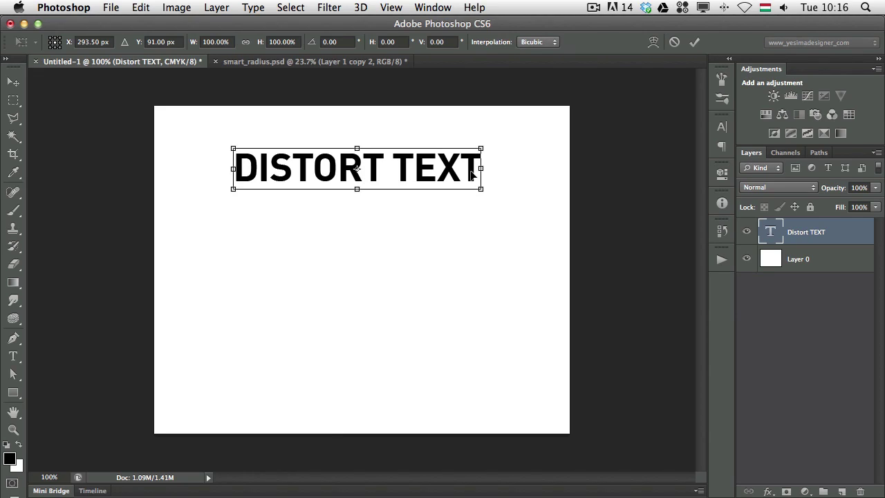
mouse_move(480, 168)
mouse_down()
mouse_move(444, 187)
mouse_move(490, 171)
mouse_up()
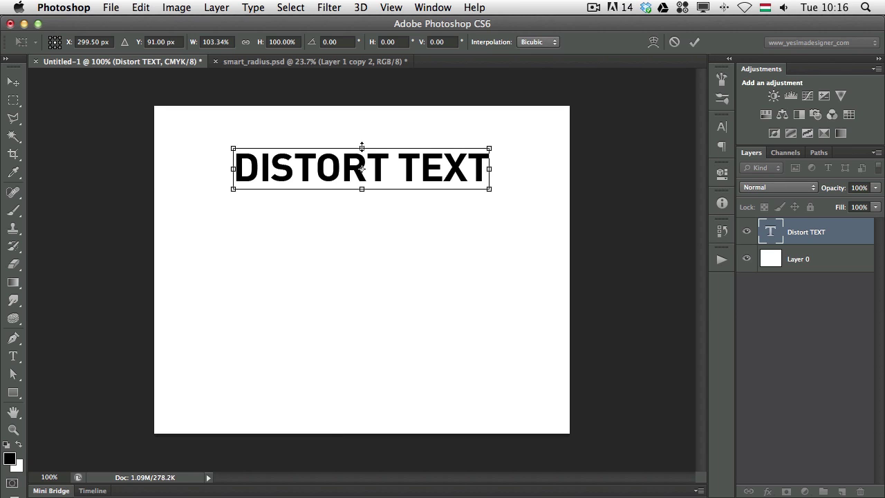
drag(362, 146, 362, 151)
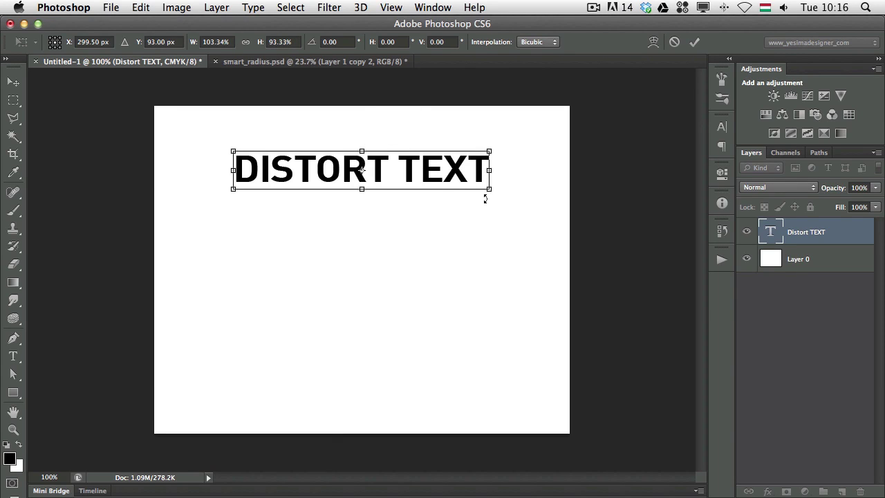
drag(490, 189, 492, 224)
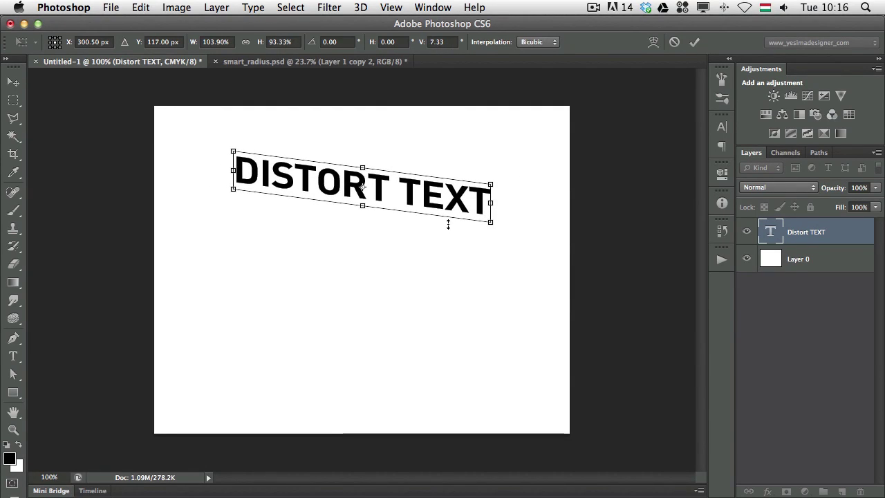
- Discard the heading transform and fill a wide black rectangle on a new layer below it
key(Escape)
key(m)
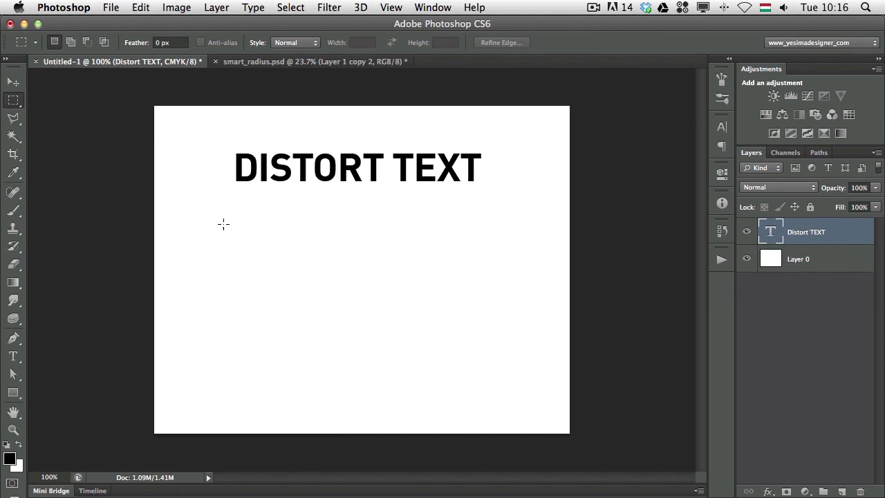
key(alt+shift+super+n)
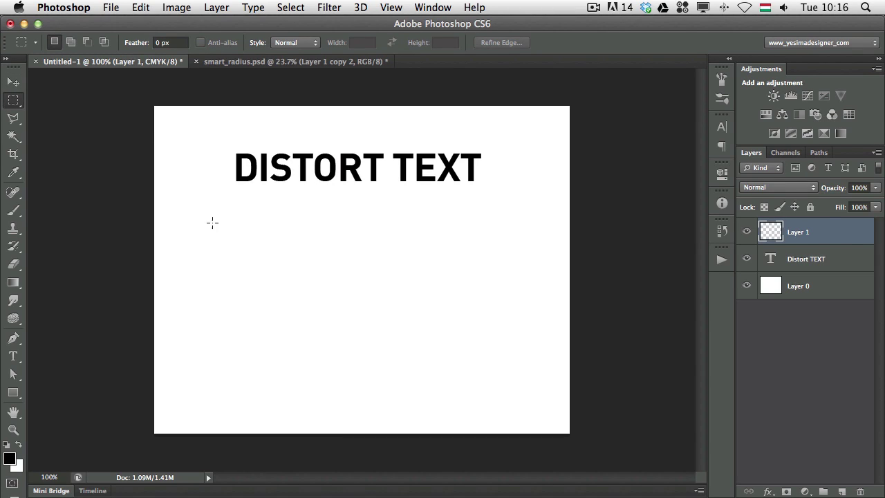
drag(212, 226, 504, 296)
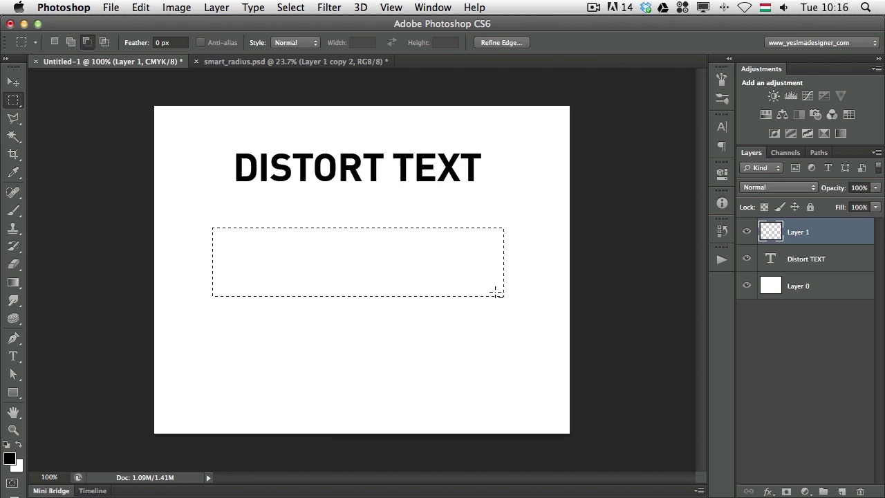
key(alt+BackSpace)
key(super+d)
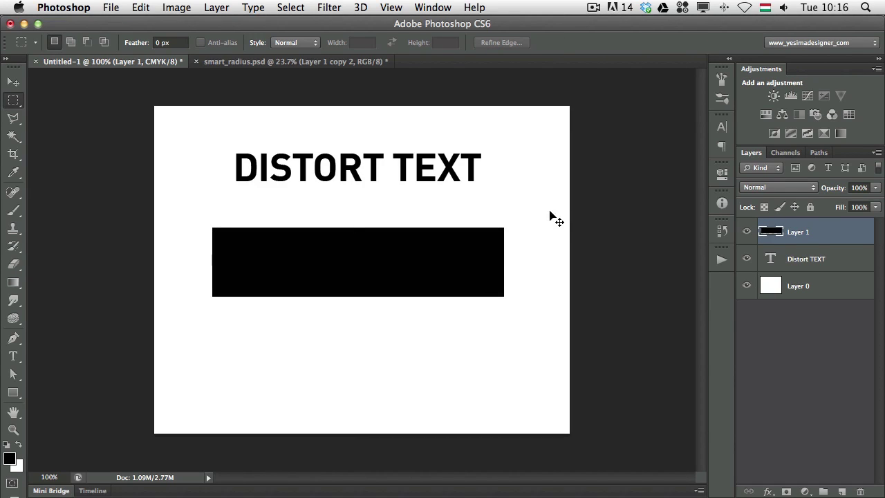
- Distort the black rectangle's corners into a slanted perspective quadrilateral and apply it
key(super+t)
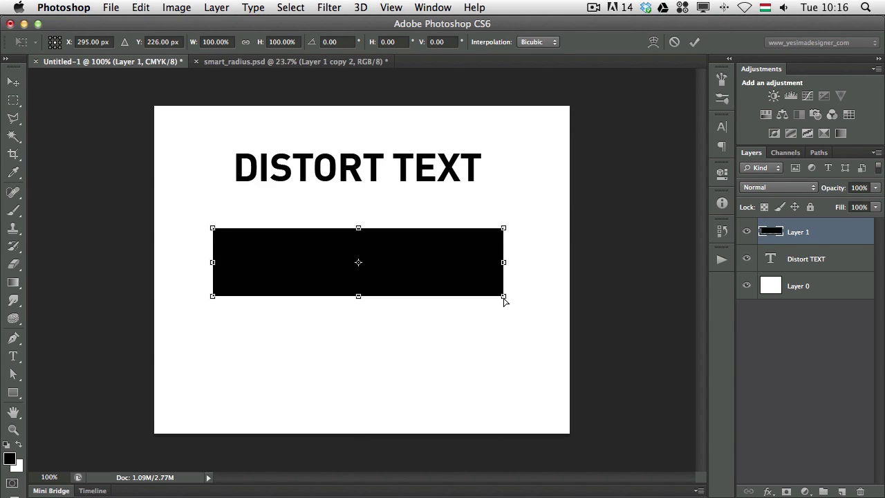
drag(503, 297, 551, 413)
drag(502, 228, 532, 241)
drag(214, 299, 175, 289)
drag(216, 228, 286, 208)
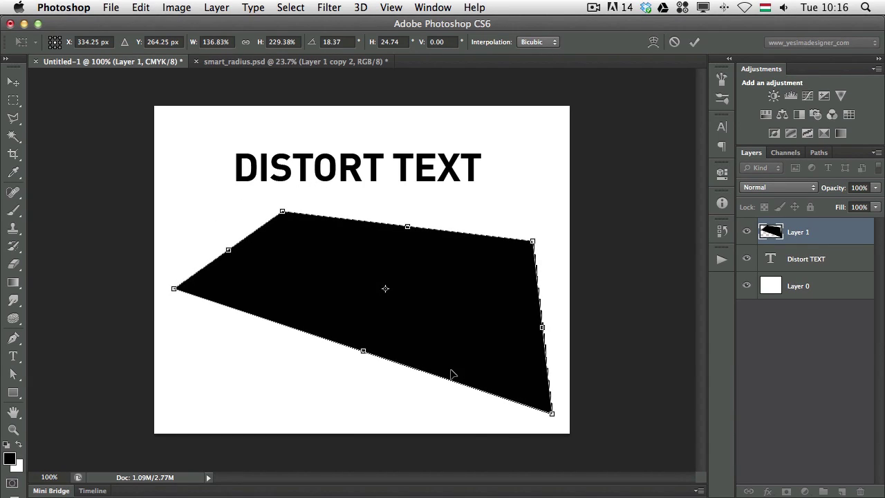
drag(551, 413, 552, 366)
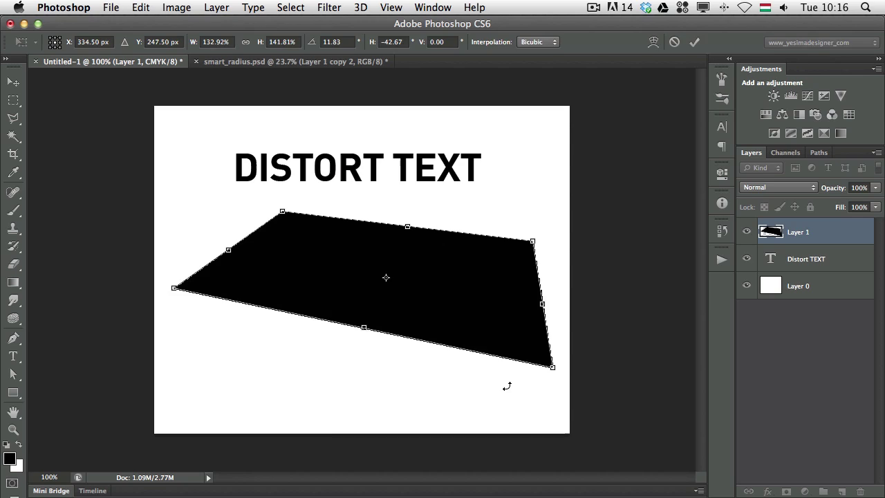
key(Return)
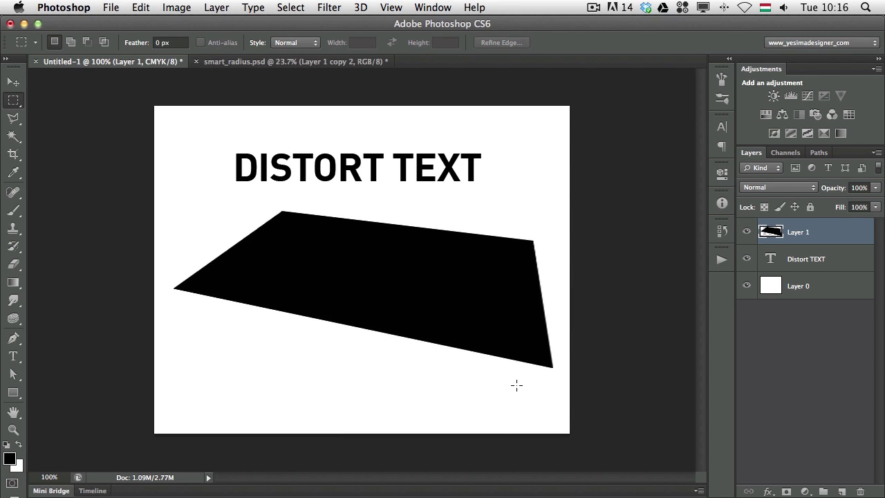
- Delete Layer 1 with the black shape and convert the Distort TEXT layer to a smart object
key(Delete)
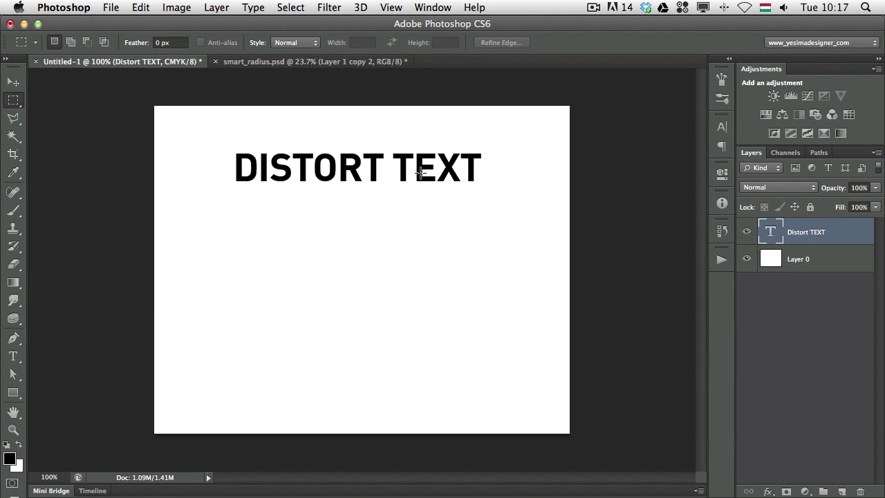
key(v)
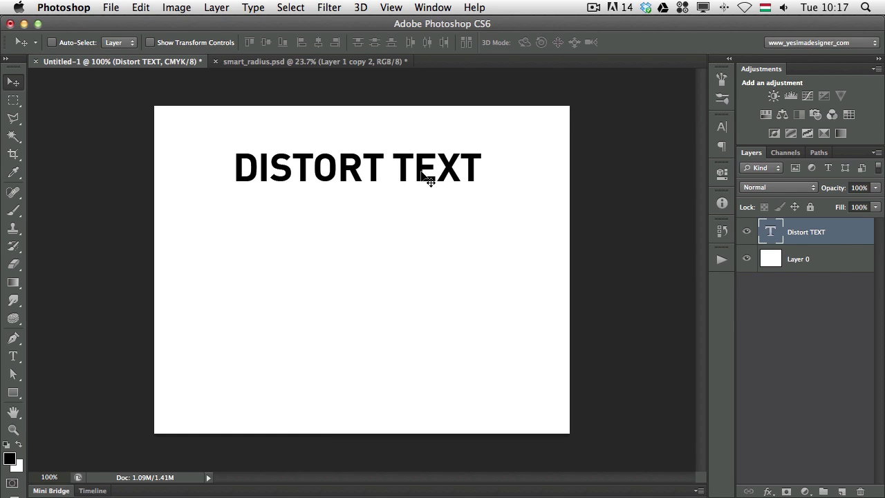
right_click(837, 232)
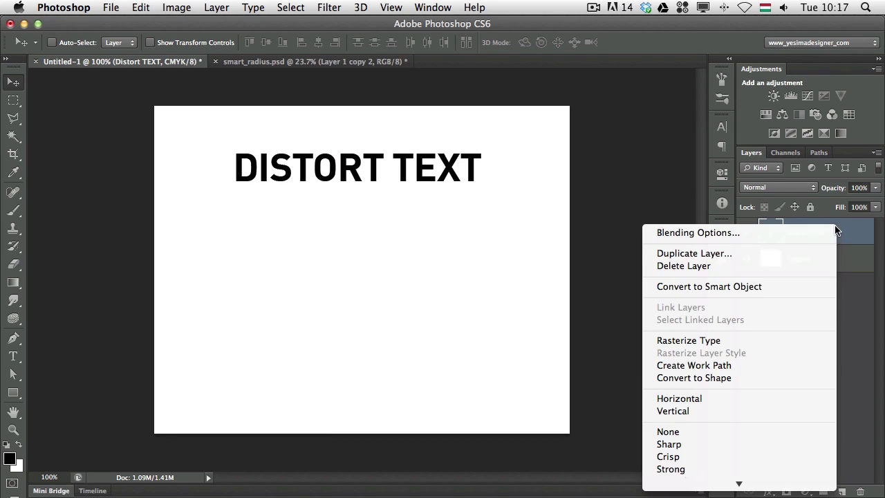
click(733, 287)
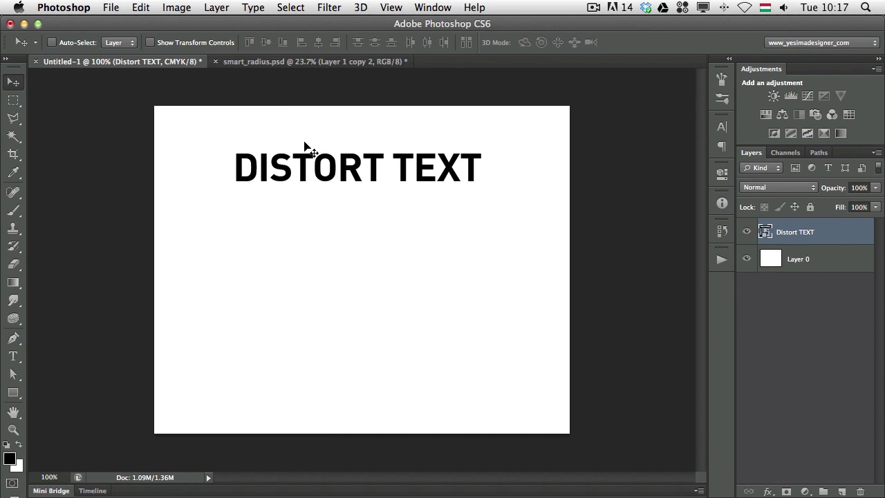
- Pull the text's bottom-right corner down and top-left corner up into perspective, then commit
key(super+t)
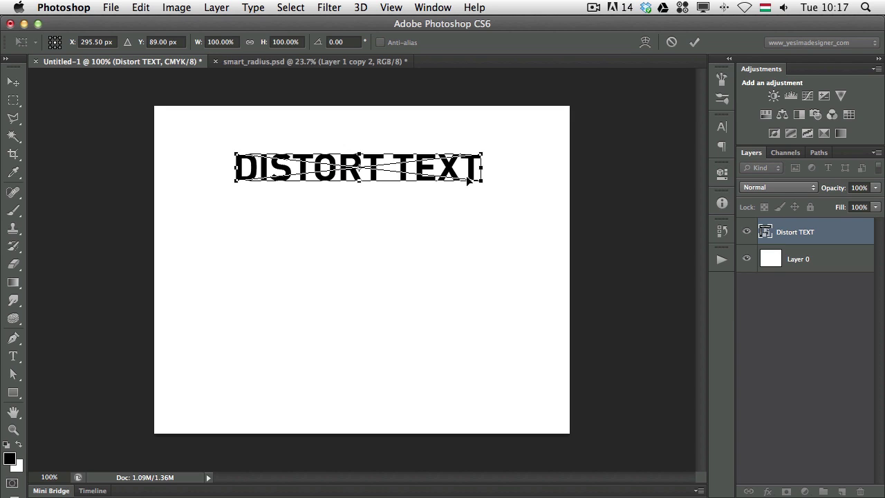
drag(477, 189, 493, 272)
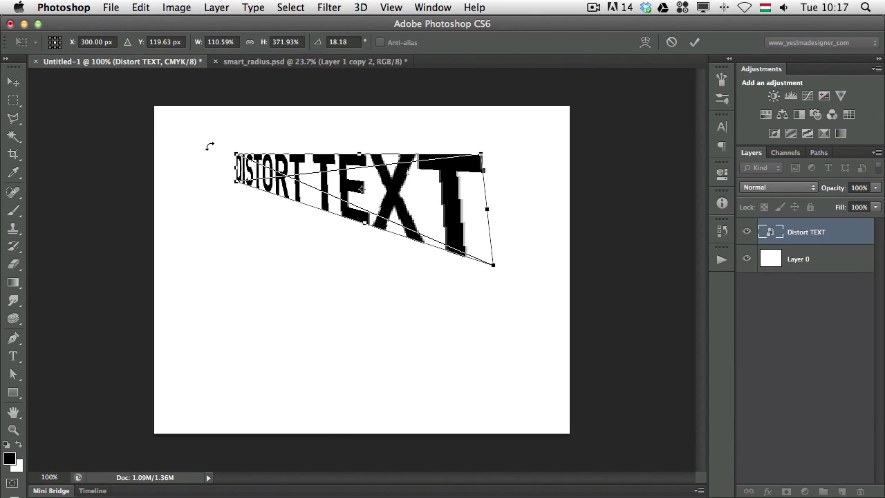
mouse_move(237, 154)
mouse_down()
mouse_move(245, 128)
mouse_move(220, 146)
mouse_move(241, 143)
mouse_up()
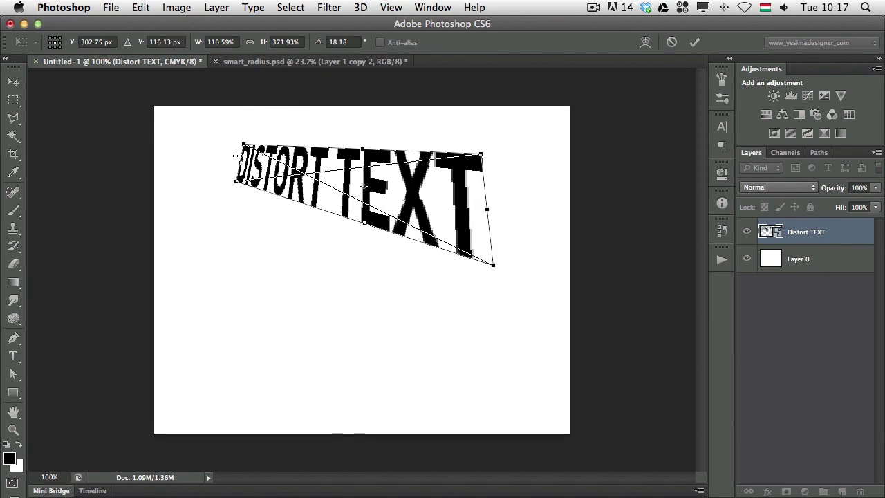
key(Return)
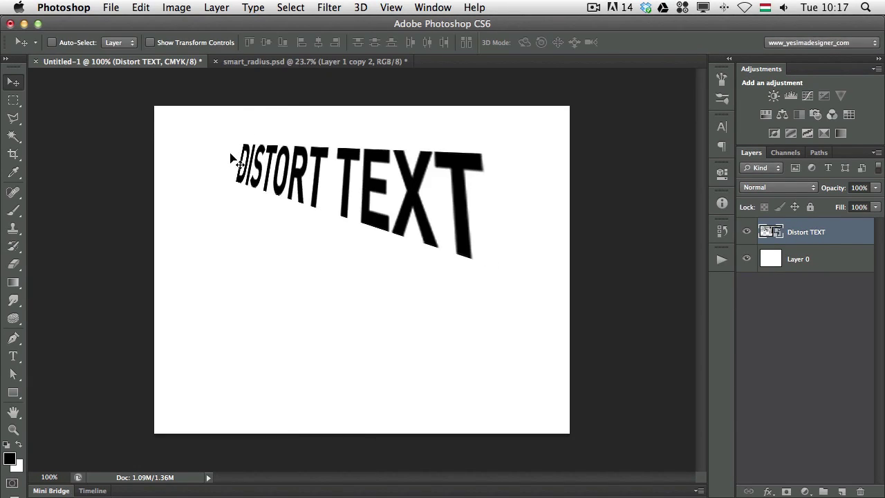
- Open the smart object's contents and tighten the letter spacing within DISTORT
double_click(769, 232)
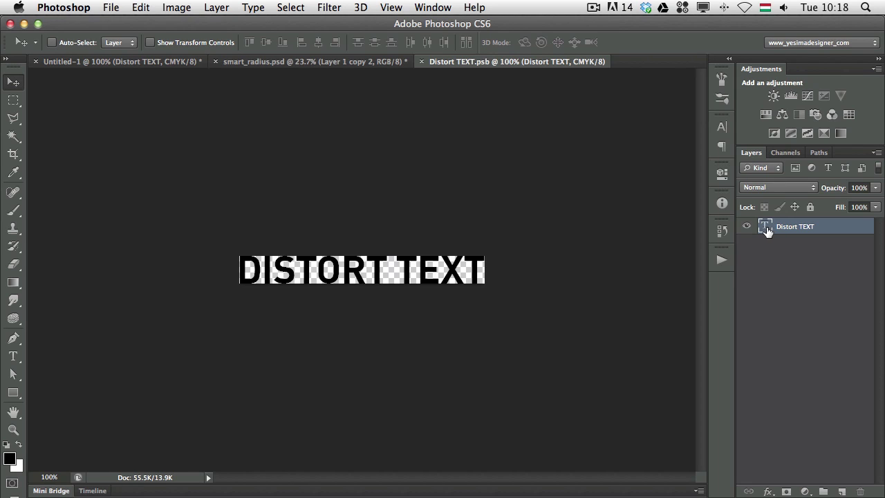
key(t)
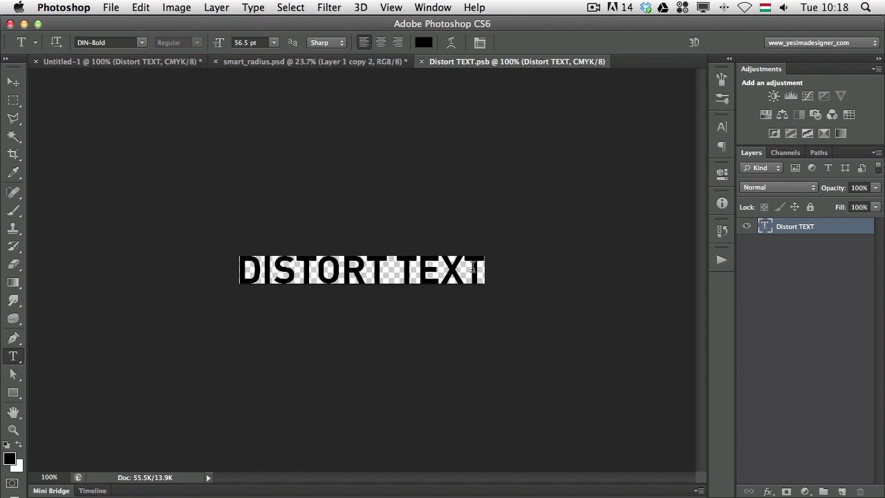
click(344, 271)
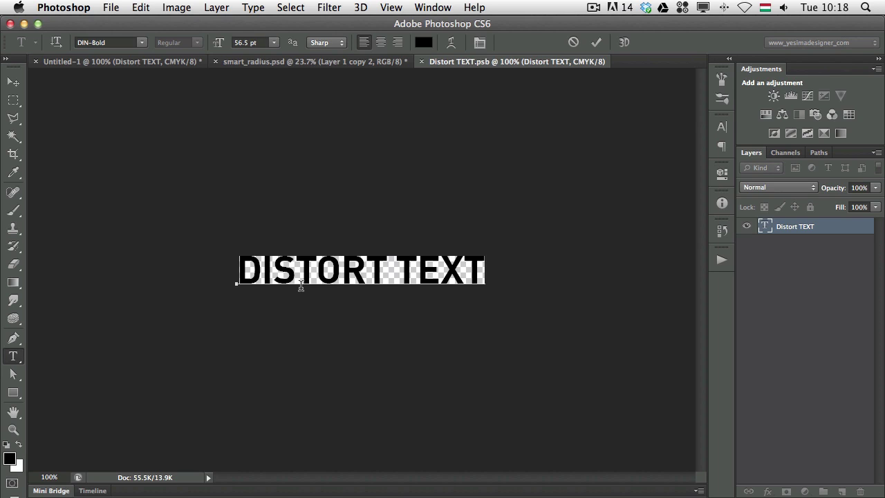
key(alt+Left)
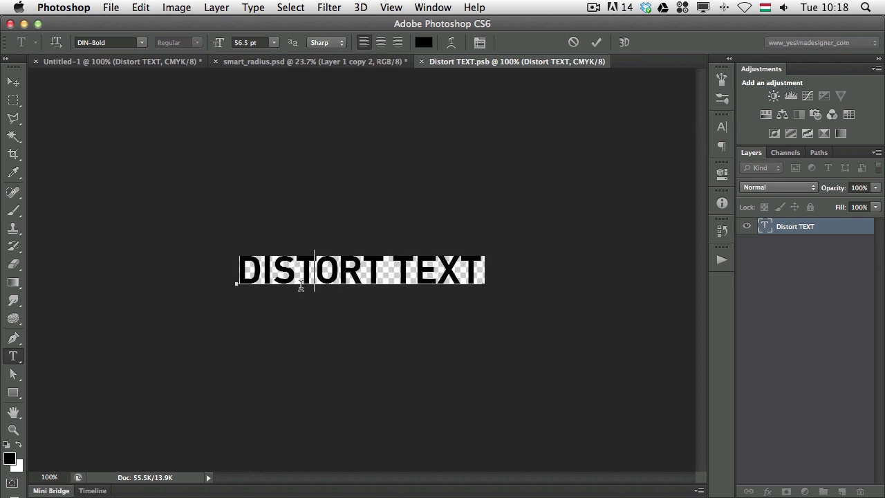
key(Left)
key(alt+Left)
key(Right)
key(Right)
key(Right)
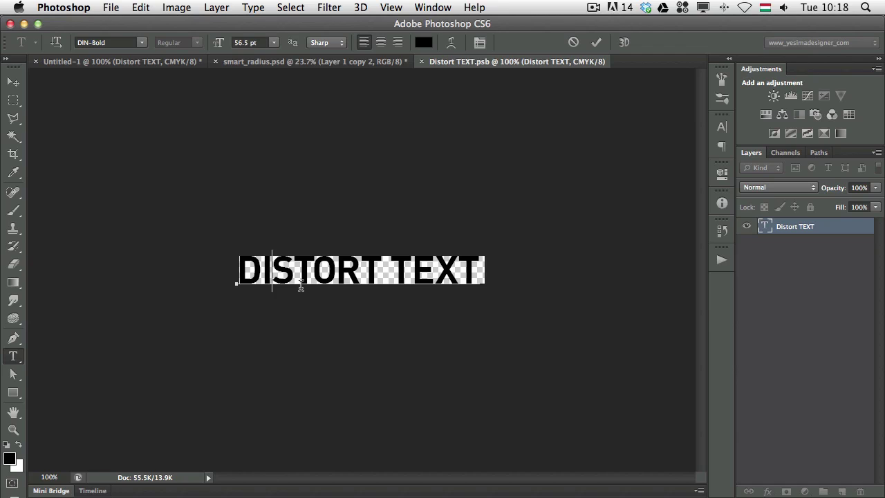
key(alt+Left)
key(alt+Left)
key(alt+Left)
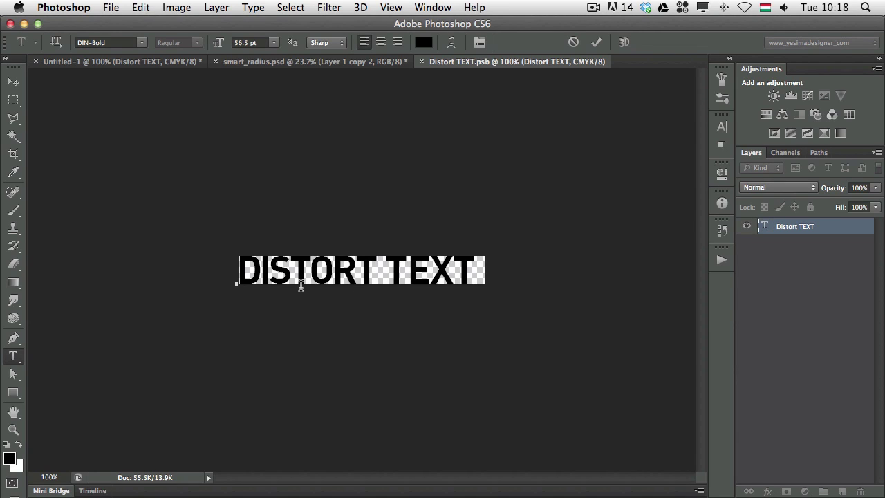
key(Right)
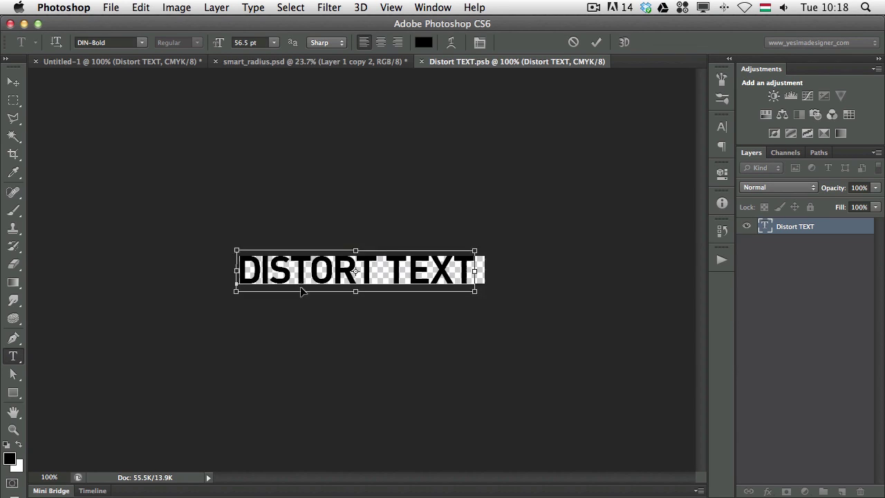
- Widen the kerning before the word TEXT and commit the type edit
key(super+a)
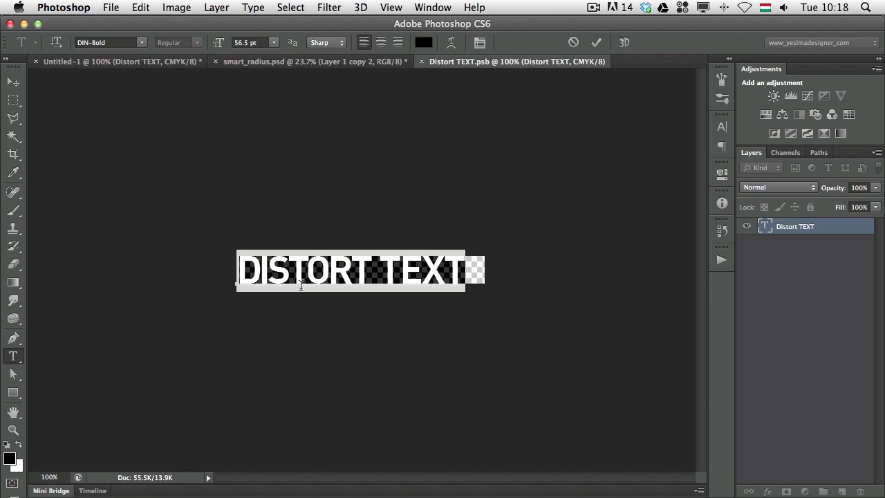
key(Right)
key(Left)
key(Left)
key(Left)
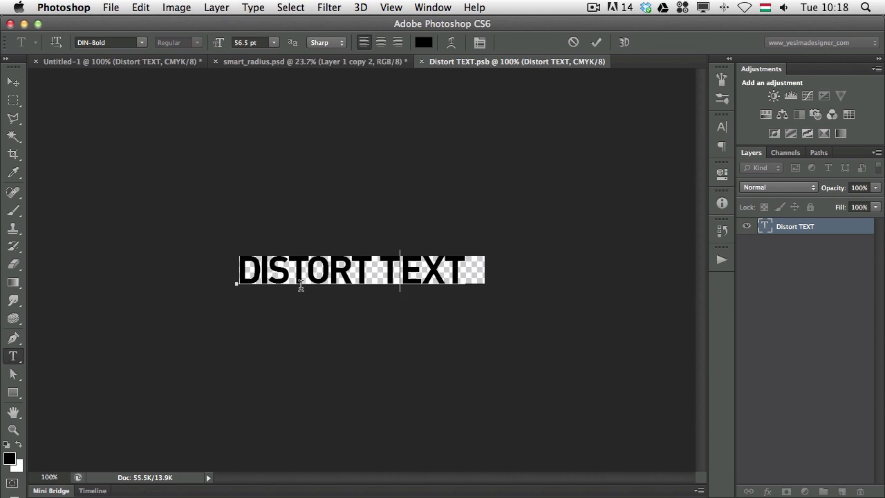
key(alt+Right)
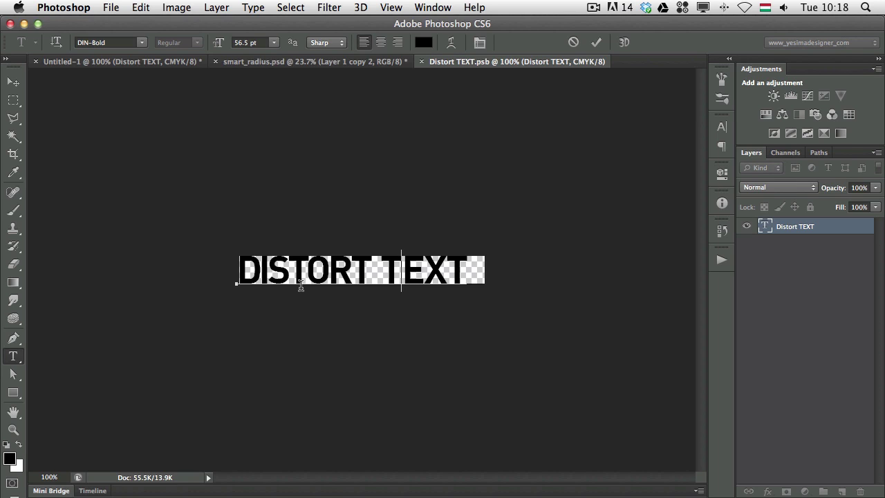
key(super)
key(super+Return)
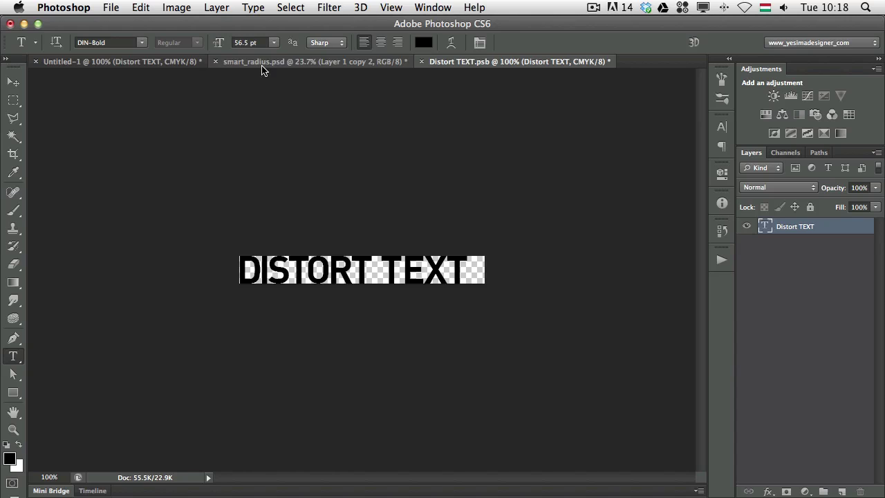
- Save and close Distort TEXT.psb, then open the Edit menu toward Keyboard Shortcuts
key(super+s)
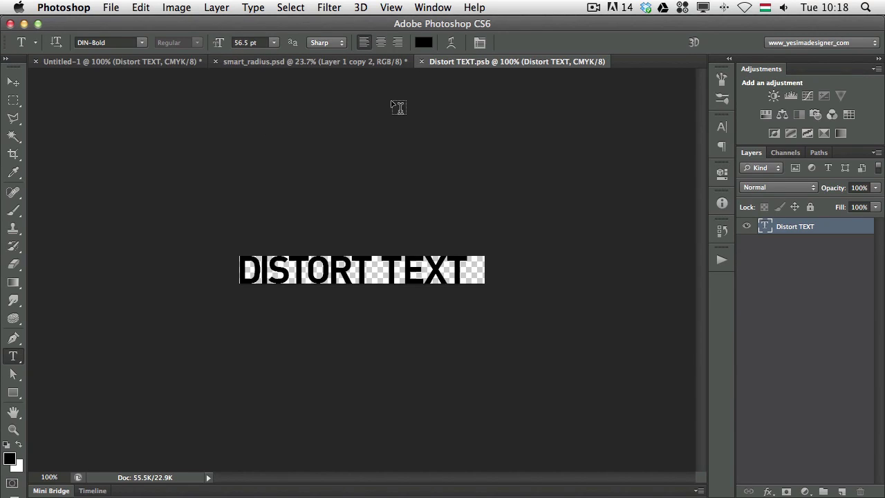
key(super+w)
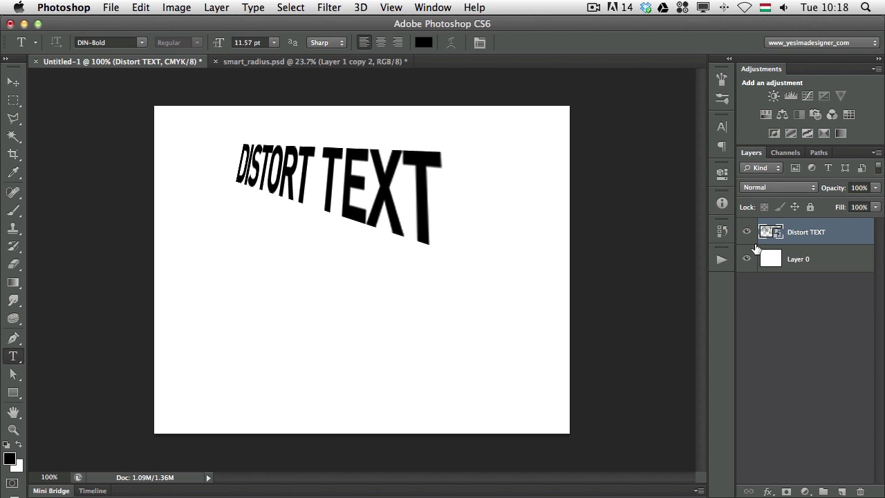
click(140, 8)
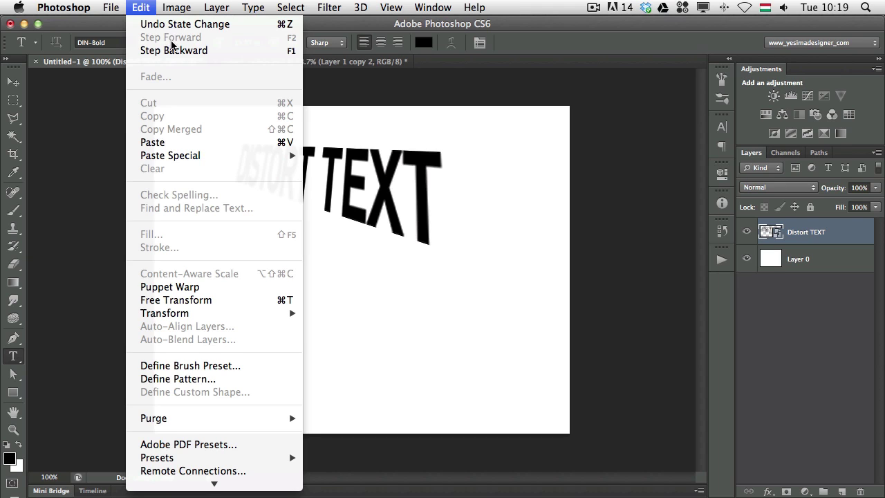
mouse_move(244, 484)
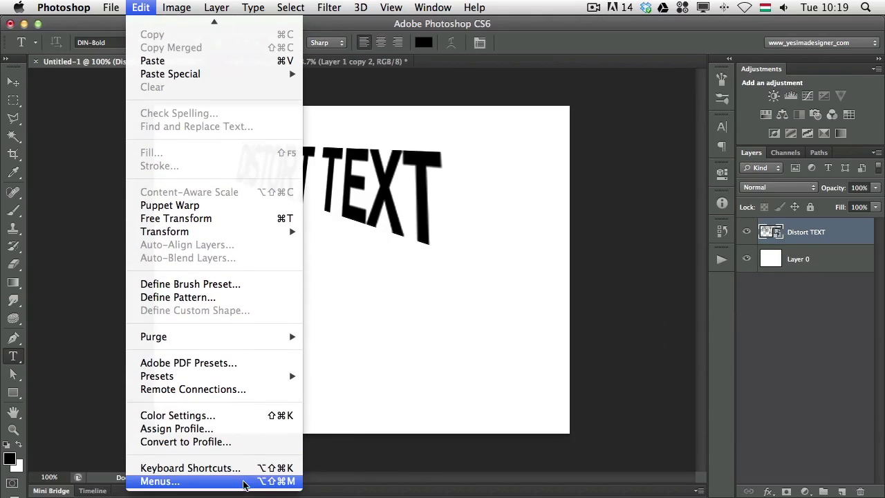
click(206, 473)
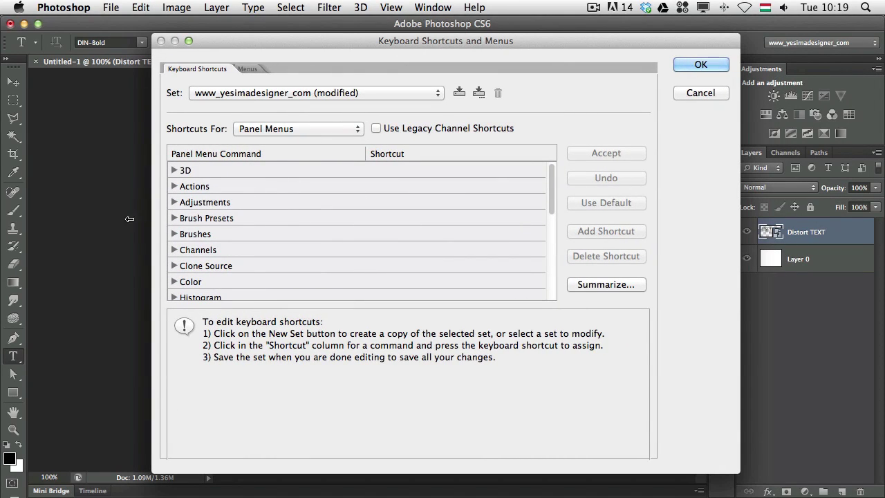
click(240, 137)
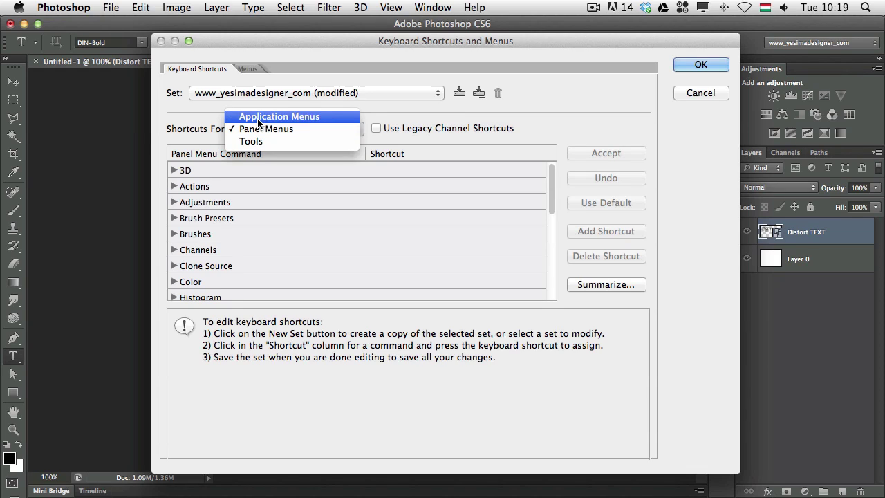
click(259, 123)
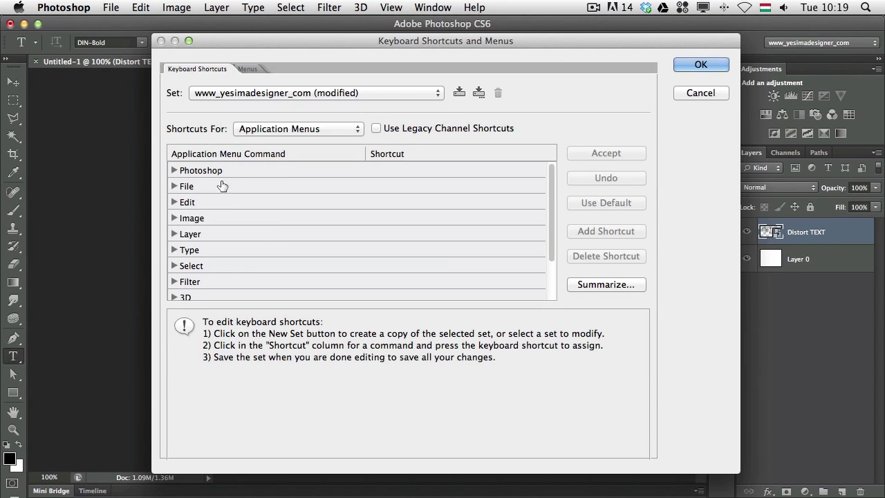
click(174, 203)
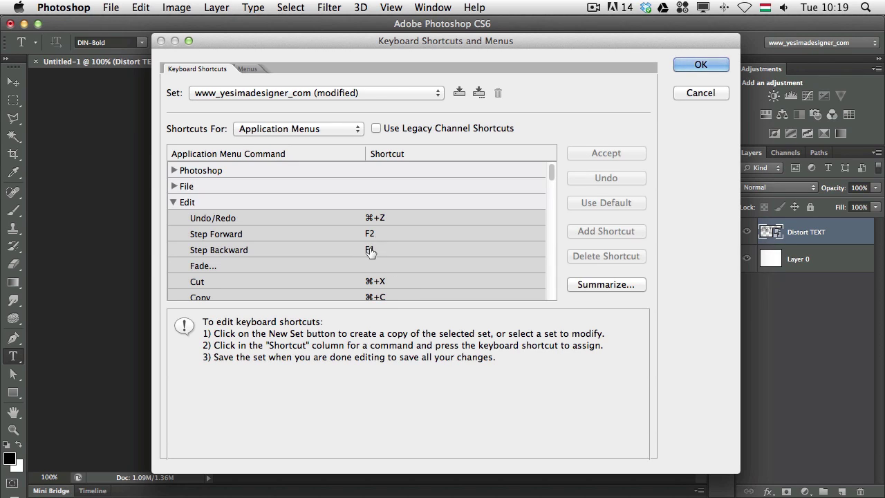
click(372, 234)
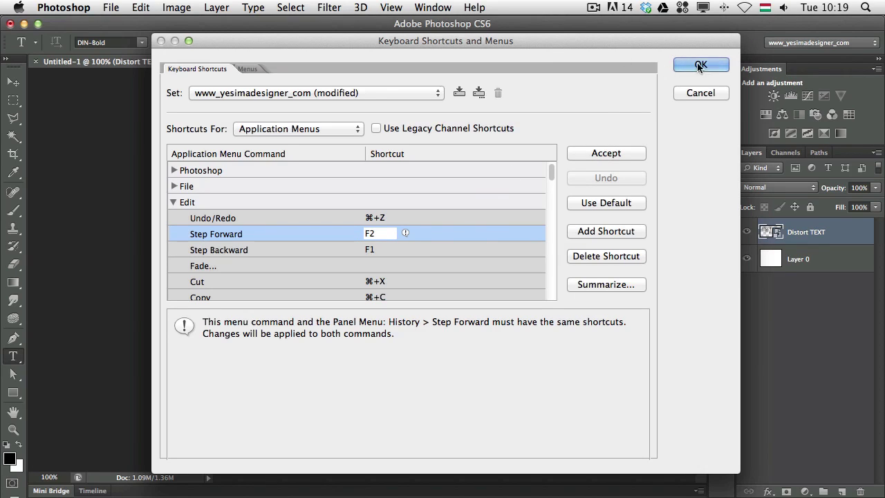
key(Return)
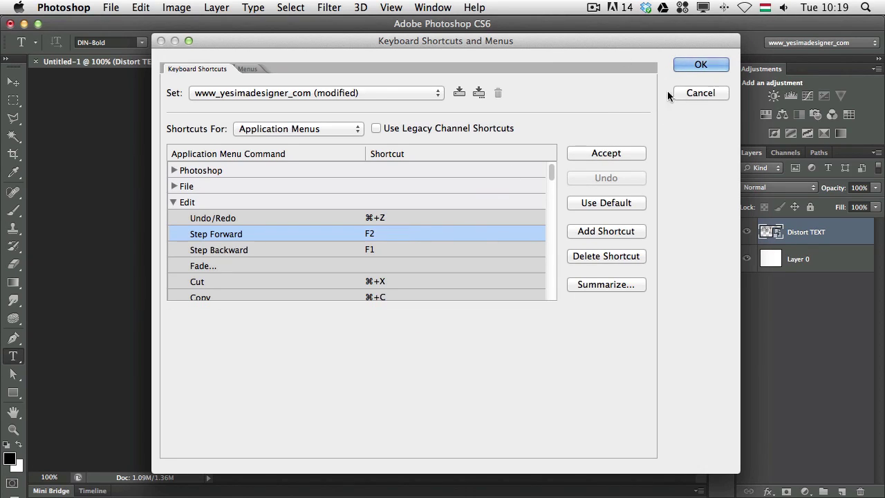
click(691, 93)
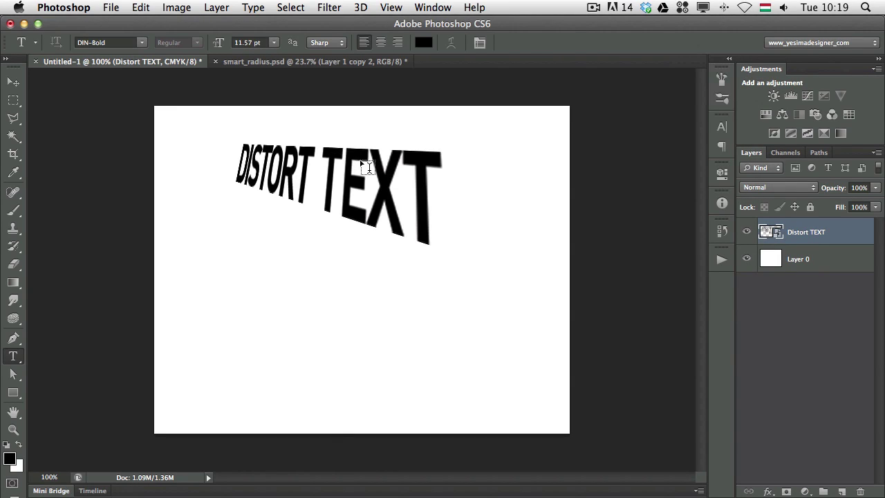
- Move the distorted DISTORT TEXT to the canvas's top-right, then switch to Illustrator
key(v)
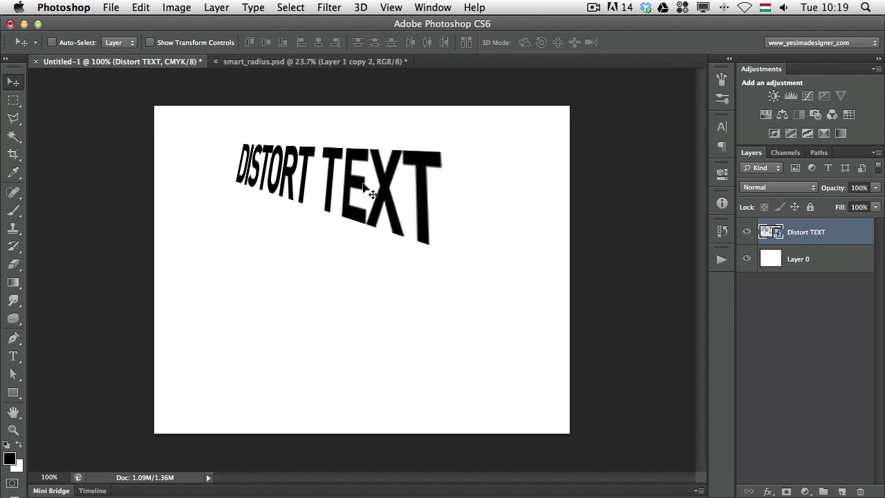
key(super+z)
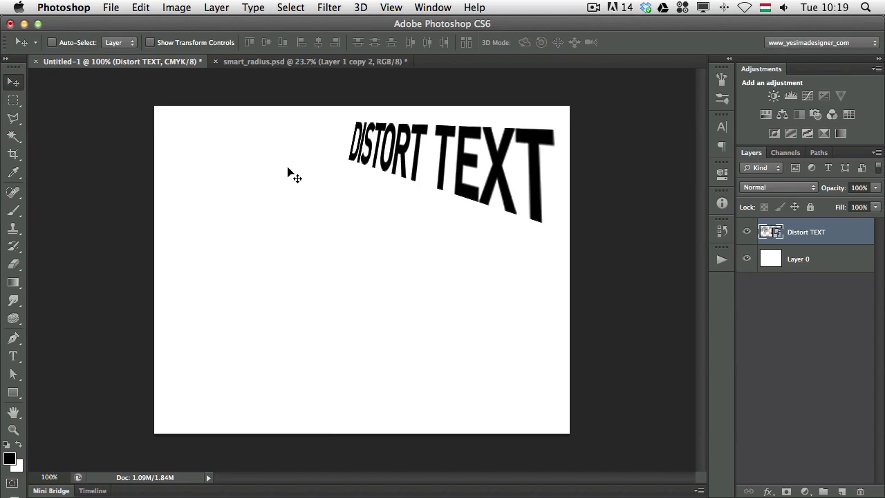
key(super+Tab)
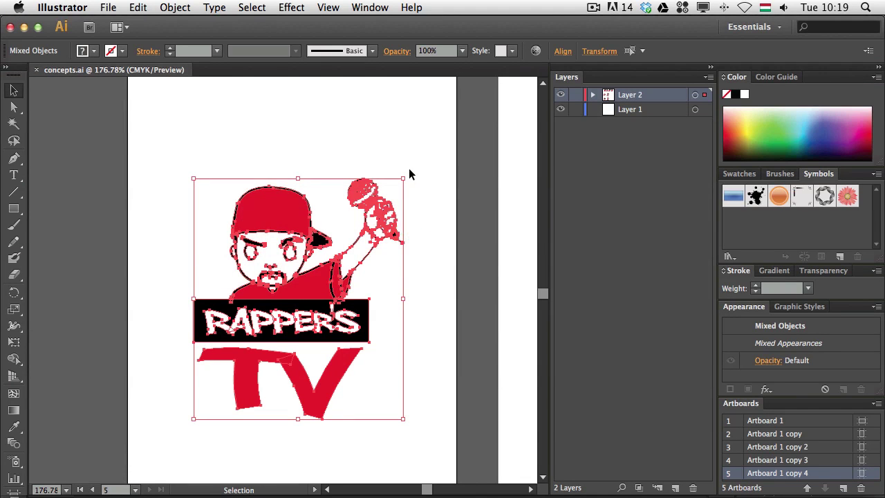
- Marquee-select the entire RAPPER'S TV logo in Illustrator and switch back to Photoshop
click(391, 143)
drag(150, 129, 179, 154)
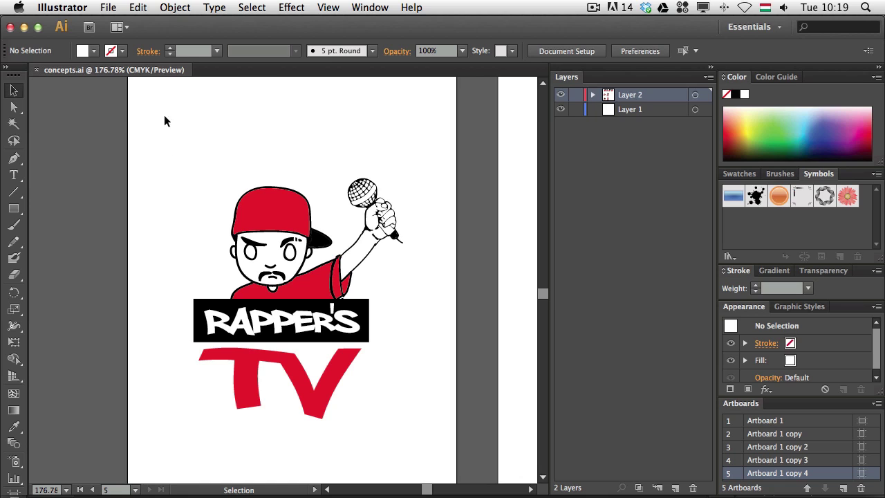
drag(165, 121, 443, 448)
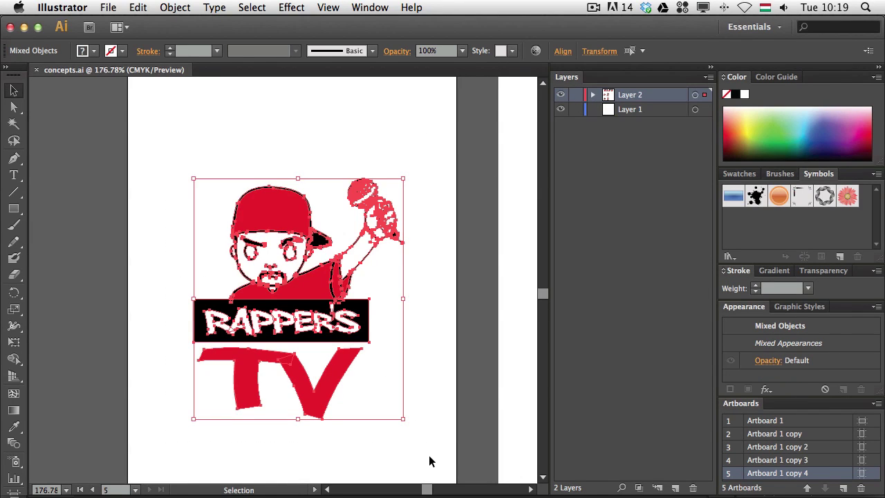
key(super+Tab)
- Paste the logo as a Smart Object, move it left and down, and commit it
click(316, 249)
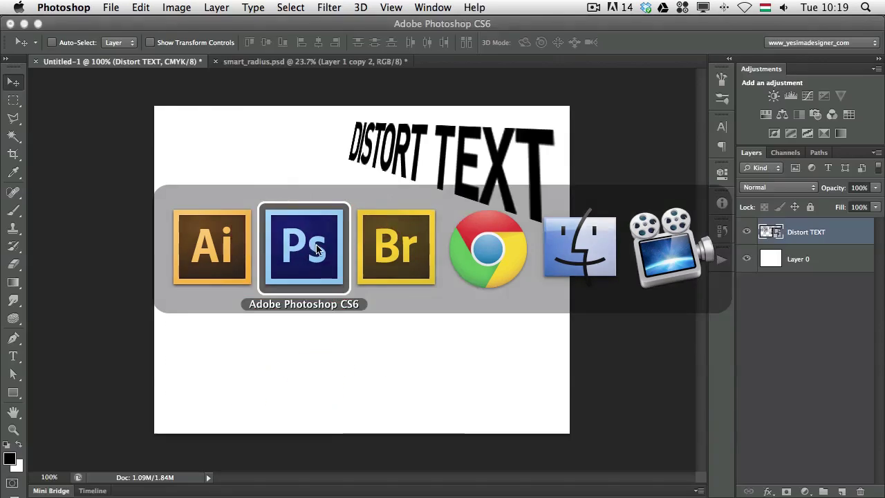
key(super+v)
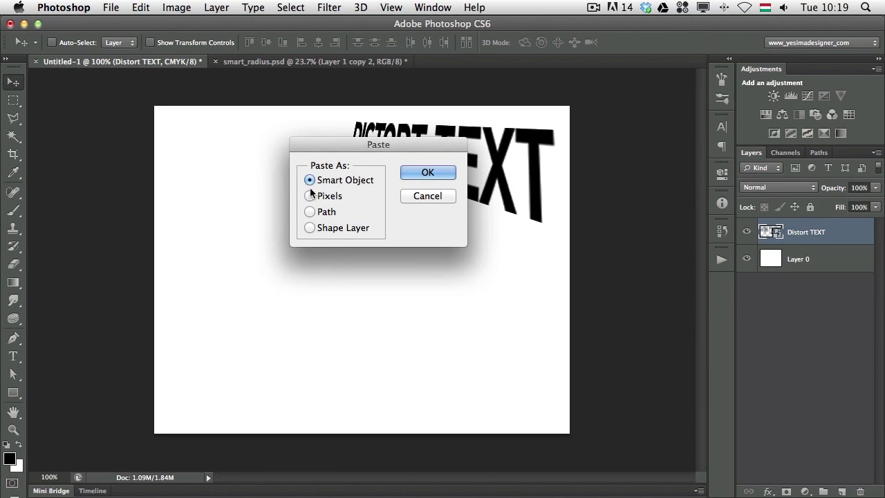
click(423, 174)
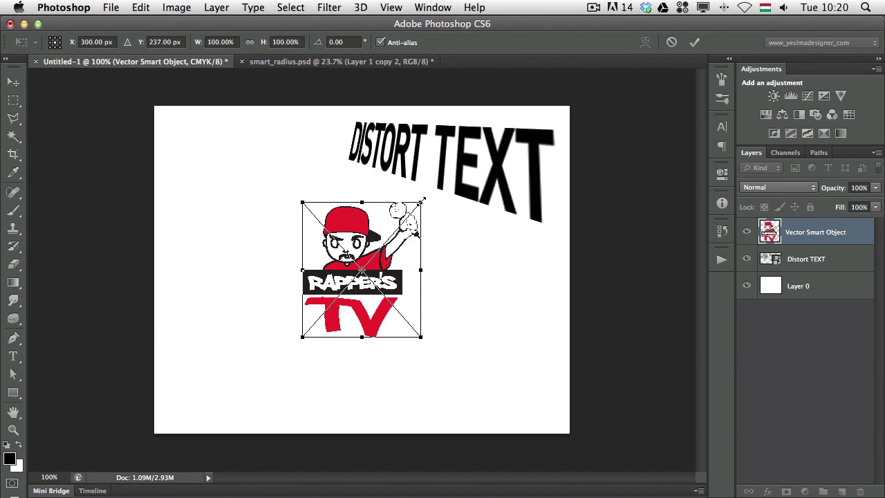
drag(351, 235, 289, 250)
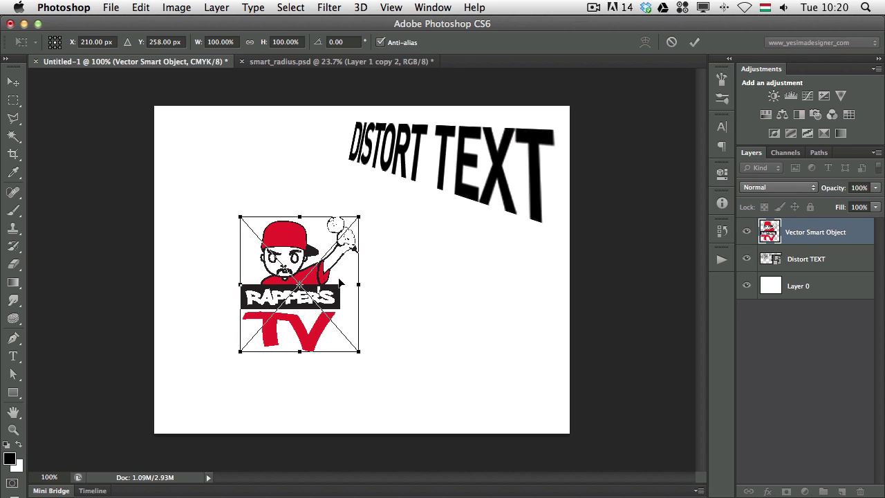
key(Return)
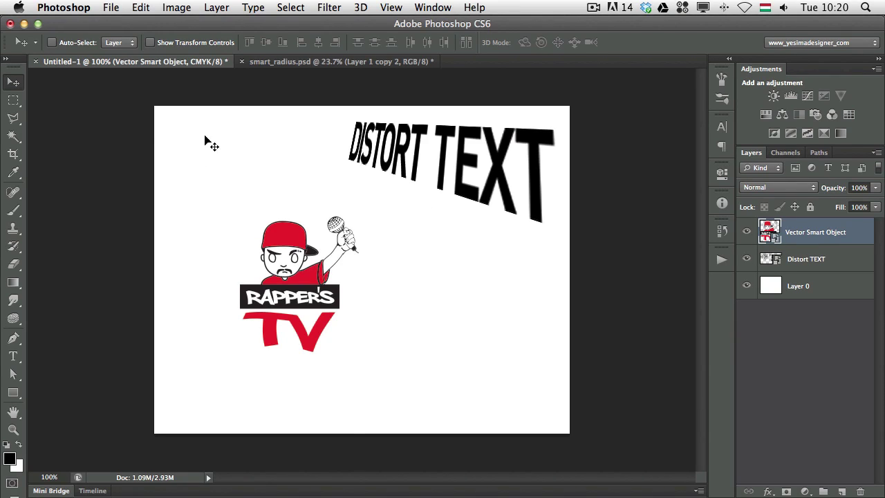
- Try scaling the logo to about 150% and skewing it, then cancel the transform
key(super+c)
key(super+t)
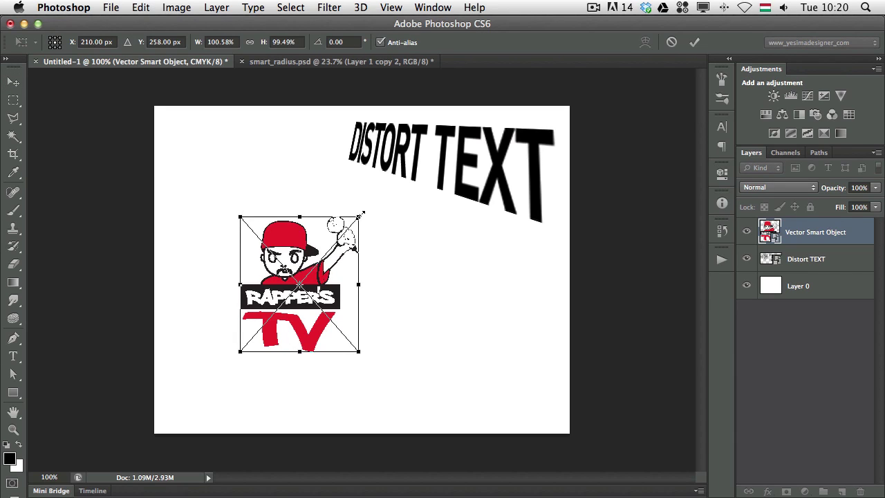
drag(360, 215, 396, 179)
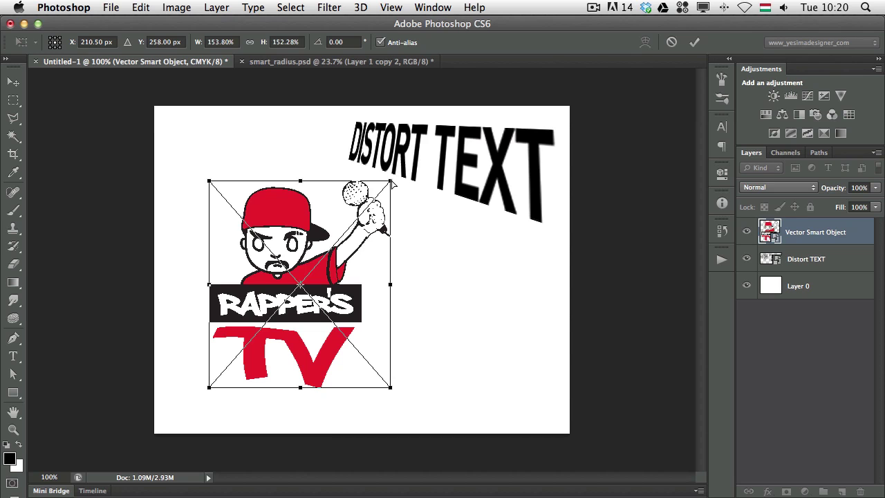
mouse_move(389, 184)
mouse_down()
mouse_move(333, 181)
mouse_move(358, 216)
mouse_move(392, 230)
mouse_move(394, 259)
mouse_move(385, 258)
mouse_move(369, 174)
mouse_move(377, 236)
mouse_move(381, 185)
mouse_move(377, 199)
mouse_move(434, 247)
mouse_move(366, 233)
mouse_move(373, 187)
mouse_move(380, 201)
mouse_move(387, 183)
mouse_up()
key(Escape)
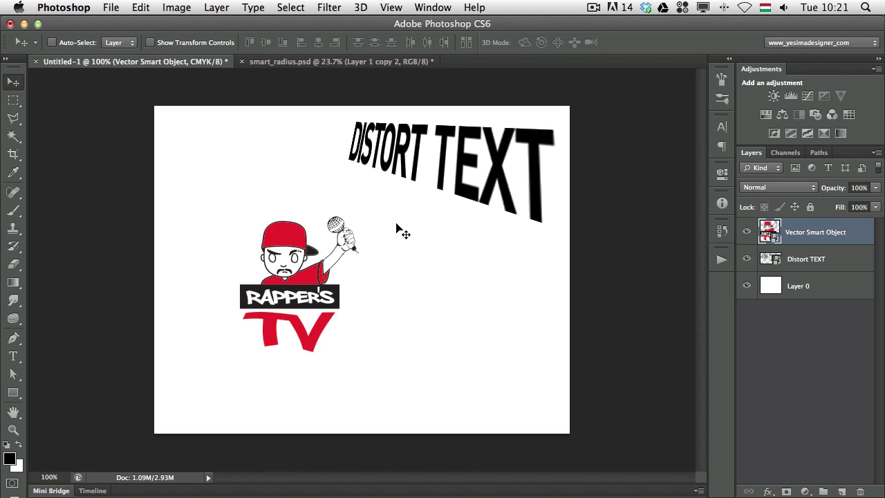
- Nest the Rapper's TV vector logo in a new smart object, scale it ~140%, and distort its top-right corner
right_click(828, 234)
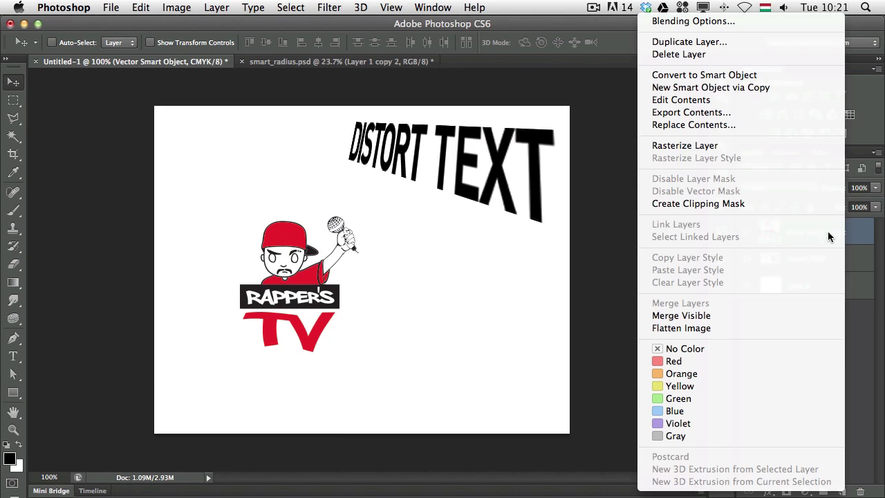
click(700, 76)
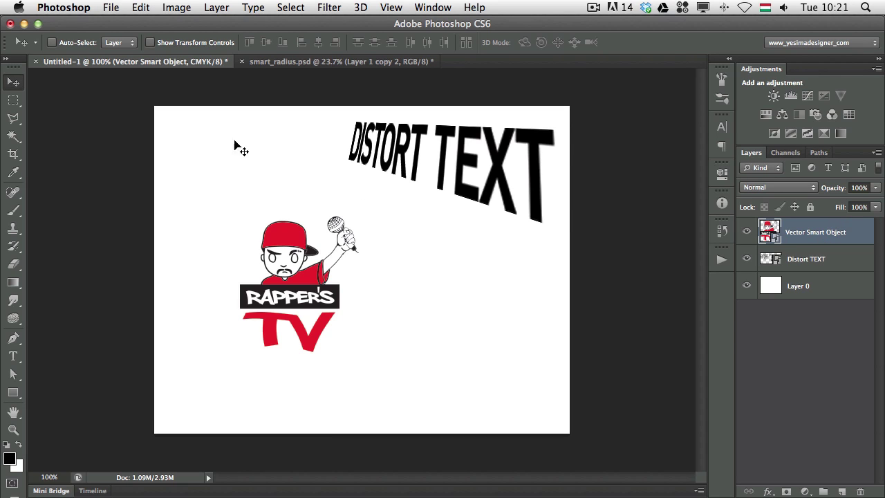
key(super+t)
drag(360, 217, 395, 161)
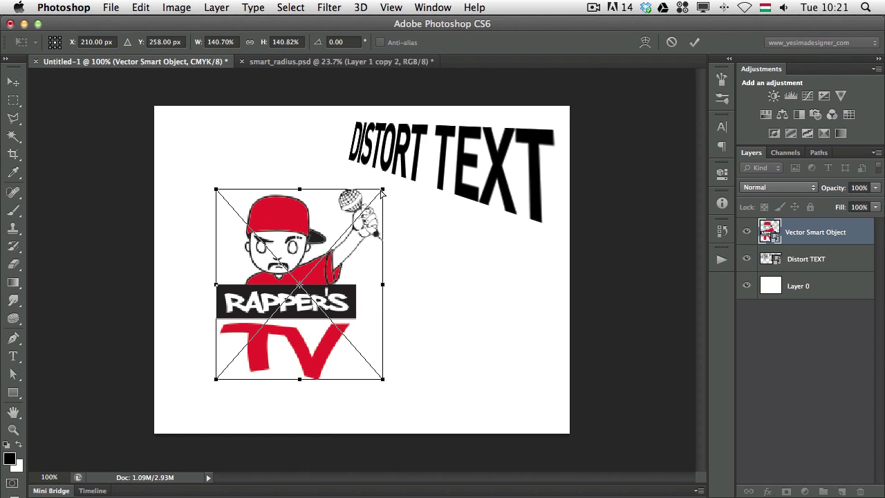
drag(380, 191, 467, 170)
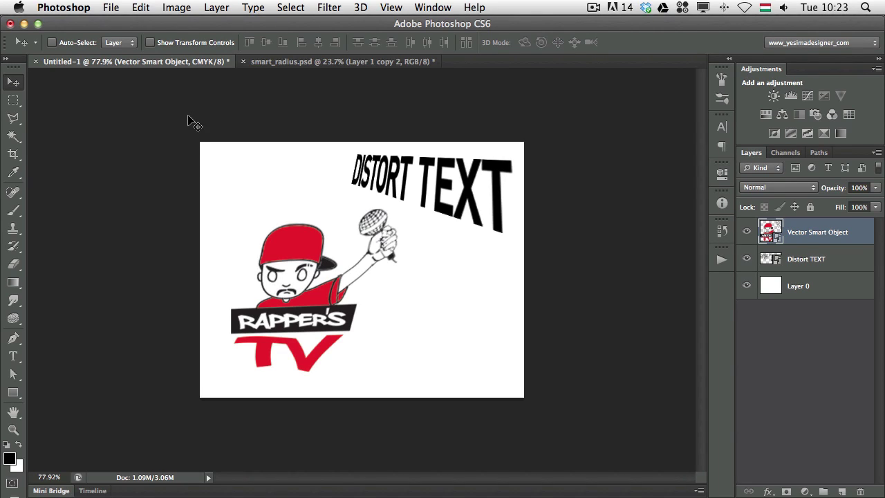
- Switch to the smart_radius.psd Manhattan Club flyer and zoom to fit the poster
key(ctrl+Tab)
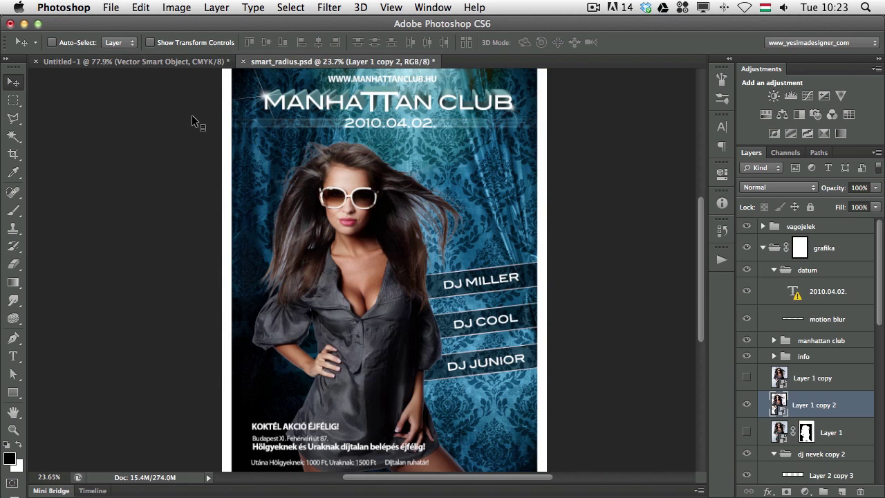
scroll(359, 248, up, 2)
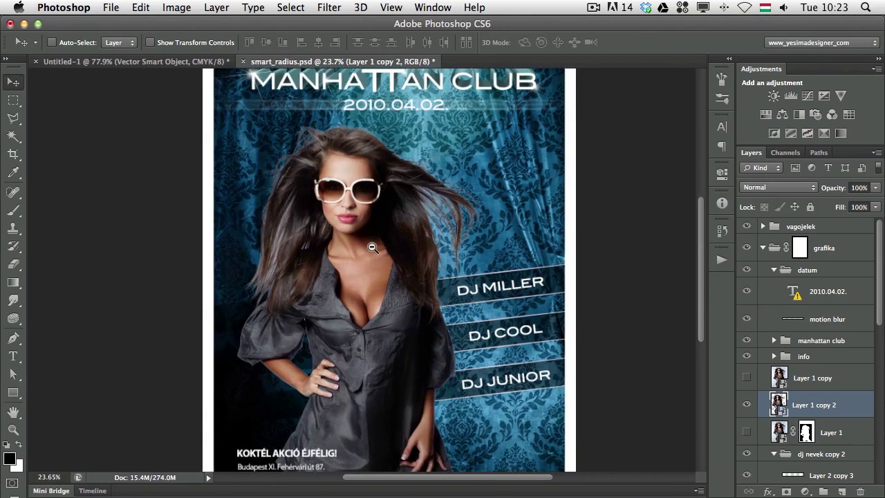
scroll(457, 190, down, 3)
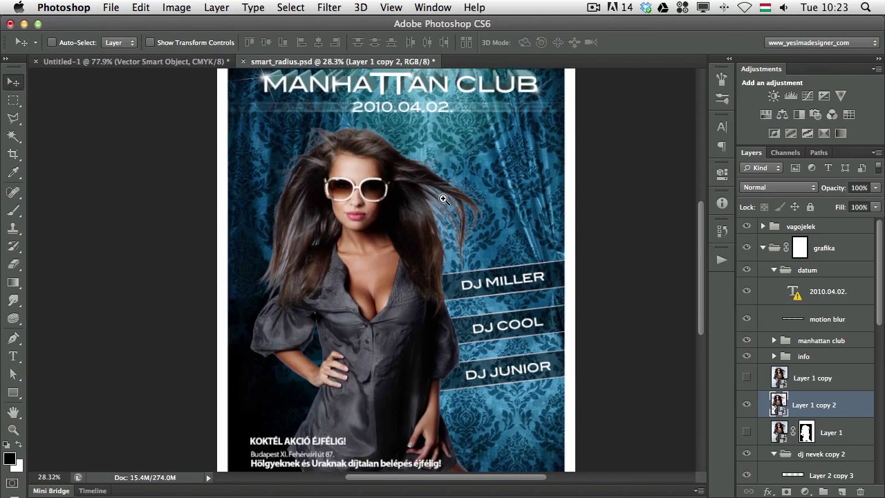
scroll(438, 200, down, 1)
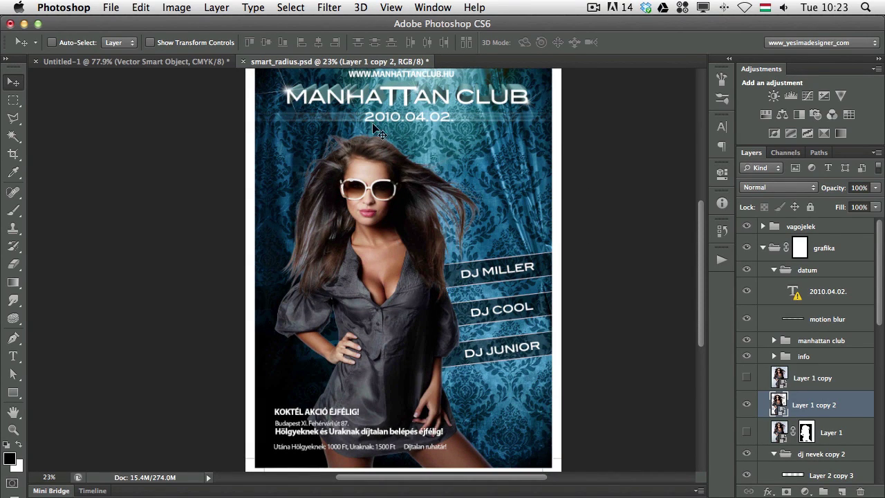
double_click(776, 405)
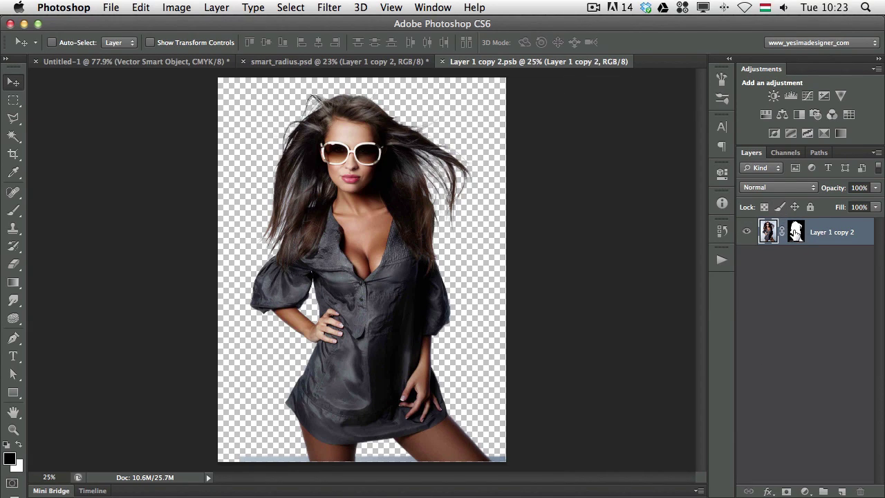
shift+click(795, 233)
shift+click(795, 233)
key(super+w)
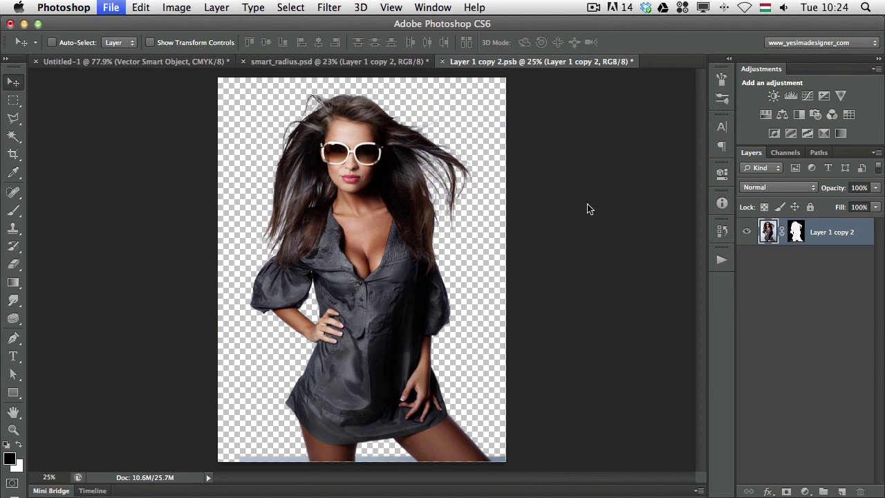
click(418, 194)
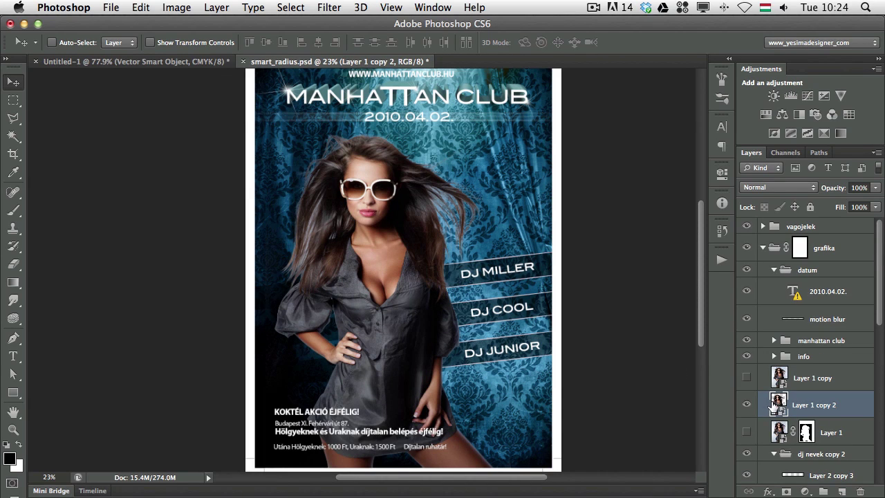
- Start a Puppet Warp on the model and pin her head, shoulders, left arm, lower body, chest and right hand
click(140, 8)
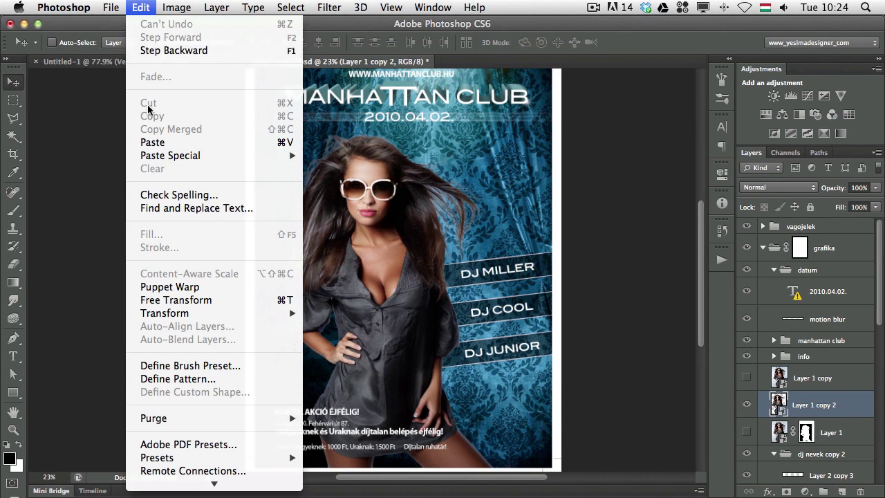
click(196, 286)
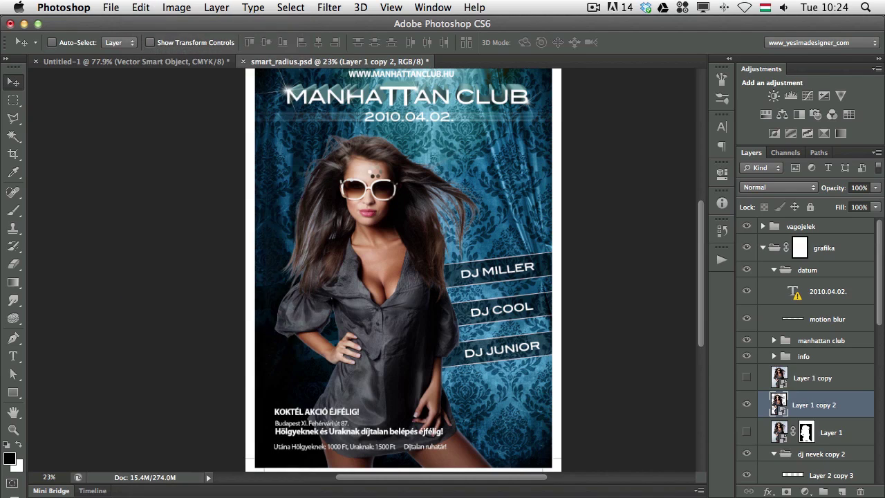
click(369, 150)
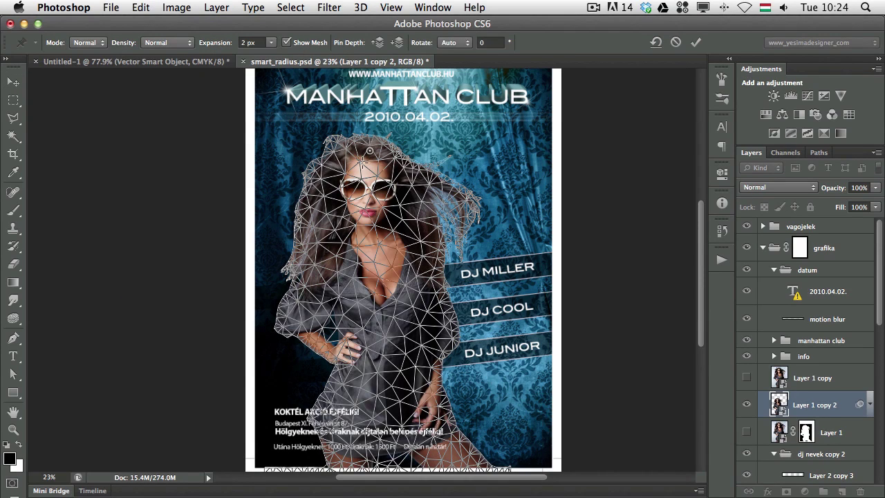
click(317, 263)
click(425, 256)
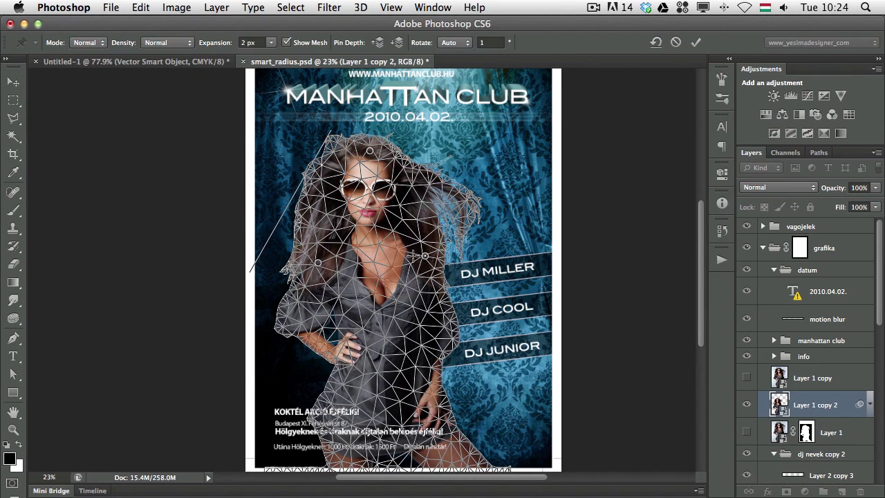
click(291, 315)
click(333, 409)
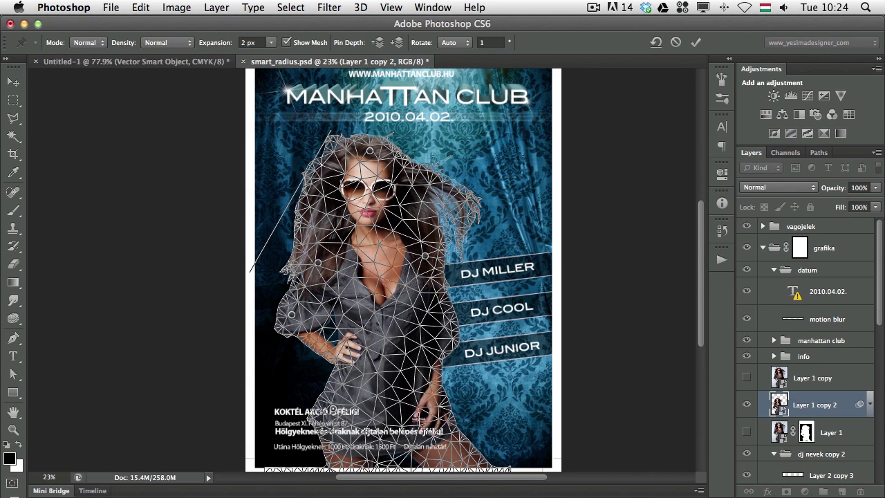
click(380, 284)
click(421, 417)
- Drag the pins to tilt and turn the head, lift the left arm, reshape the shoulders, and commit
drag(375, 159, 386, 160)
drag(391, 161, 388, 158)
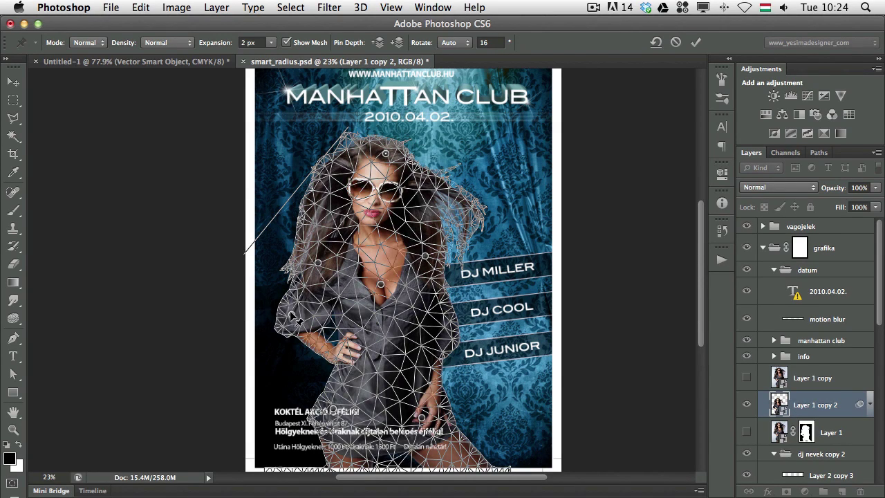
drag(292, 313, 288, 309)
drag(318, 264, 316, 254)
drag(291, 313, 287, 309)
drag(385, 154, 391, 153)
drag(430, 264, 406, 281)
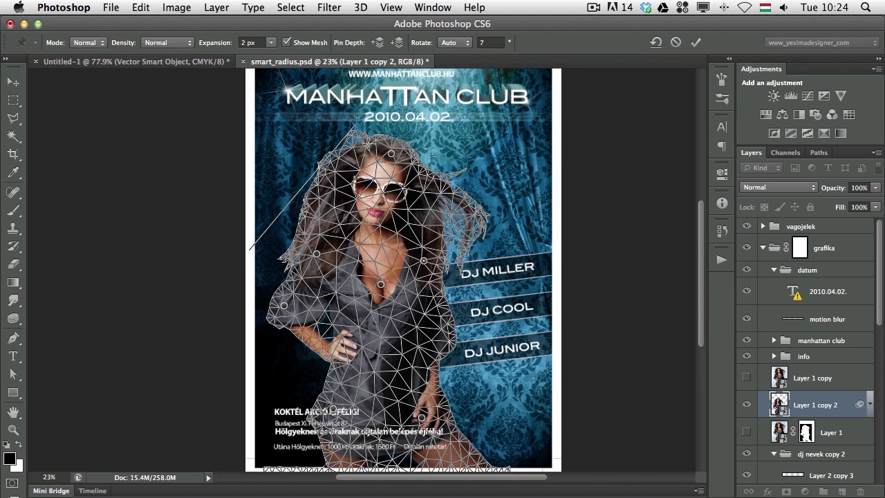
key(Return)
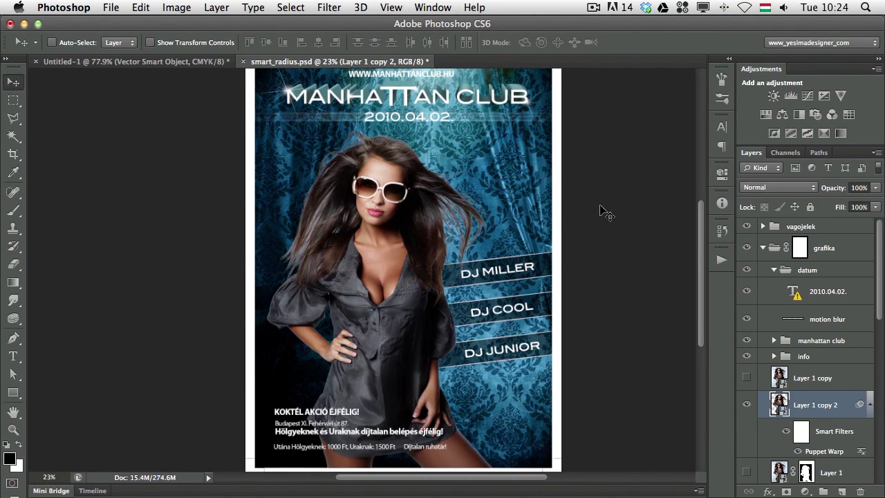
- Undo to compare the original pose, then reopen Puppet Warp with its existing pins
key(super+z)
key(super+z)
key(super+z)
key(super+z)
key(super+z)
key(super+z)
click(142, 7)
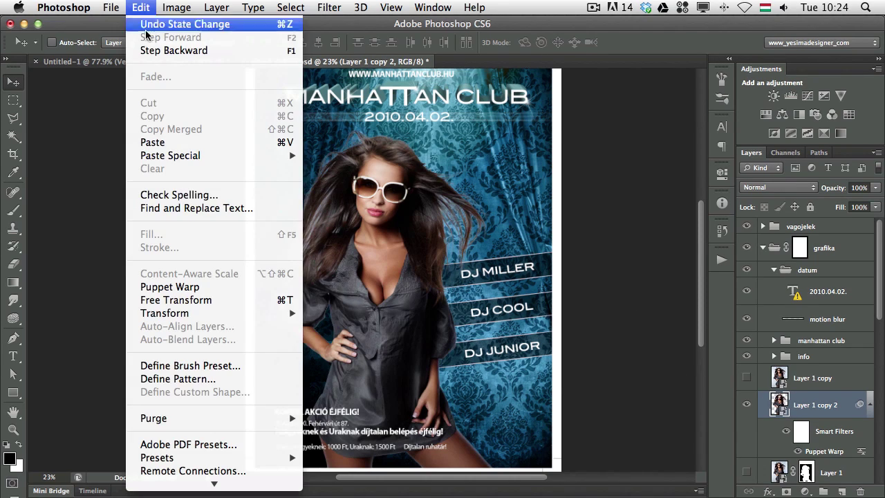
click(179, 287)
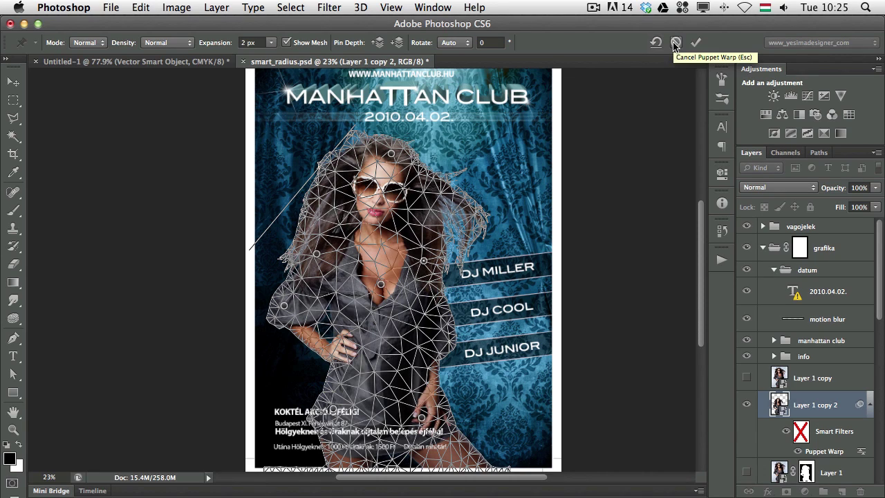
- Hide the warp mesh, rotate the model's head further around its pin, and commit the Puppet Warp
click(286, 43)
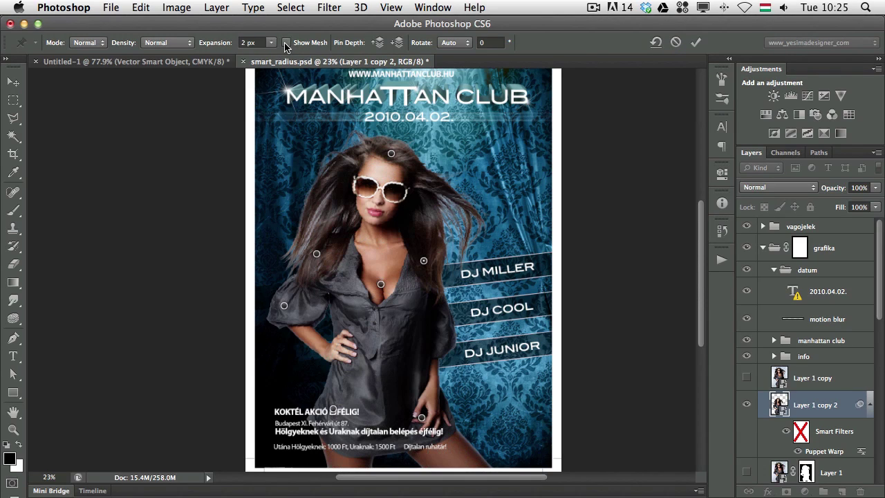
click(286, 43)
click(286, 43)
drag(404, 152, 375, 149)
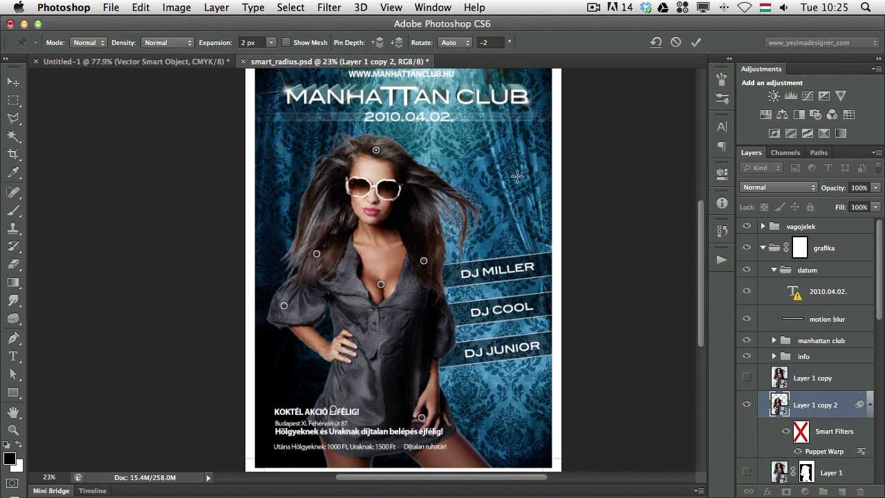
key(Return)
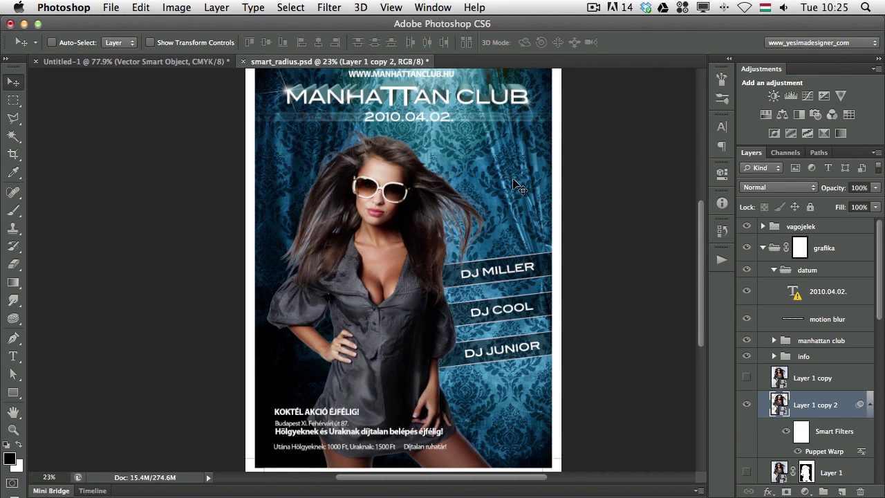